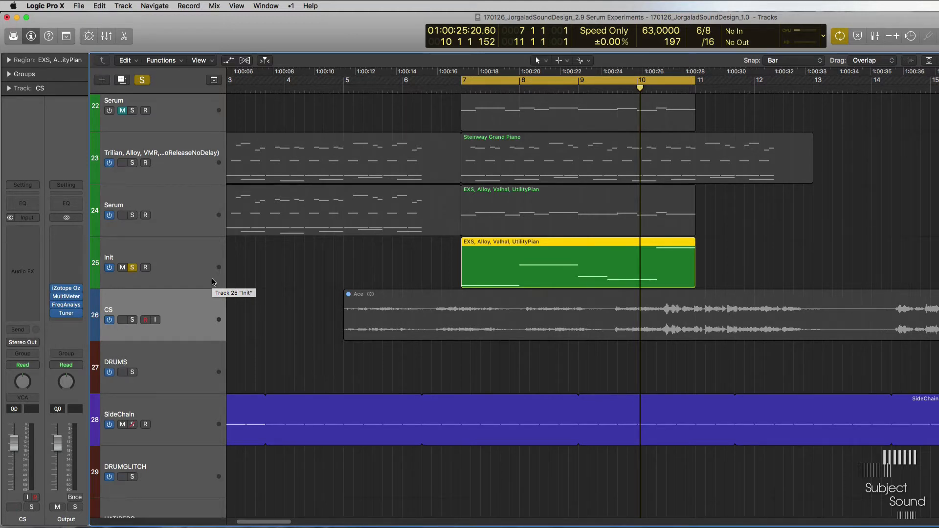
Step: Select the Init track and open its Sylenth1 instrument window, placing it higher on the screen
click(214, 283)
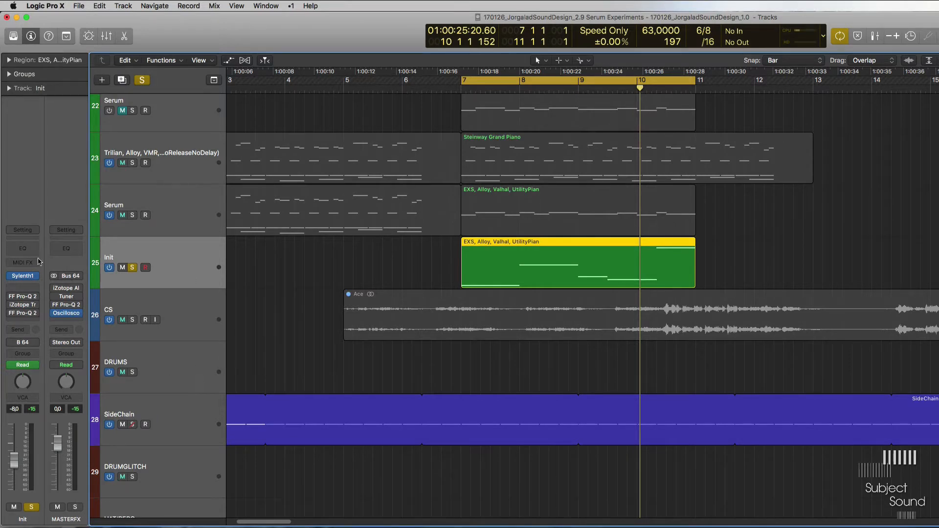
mouse_move(26, 282)
click(23, 277)
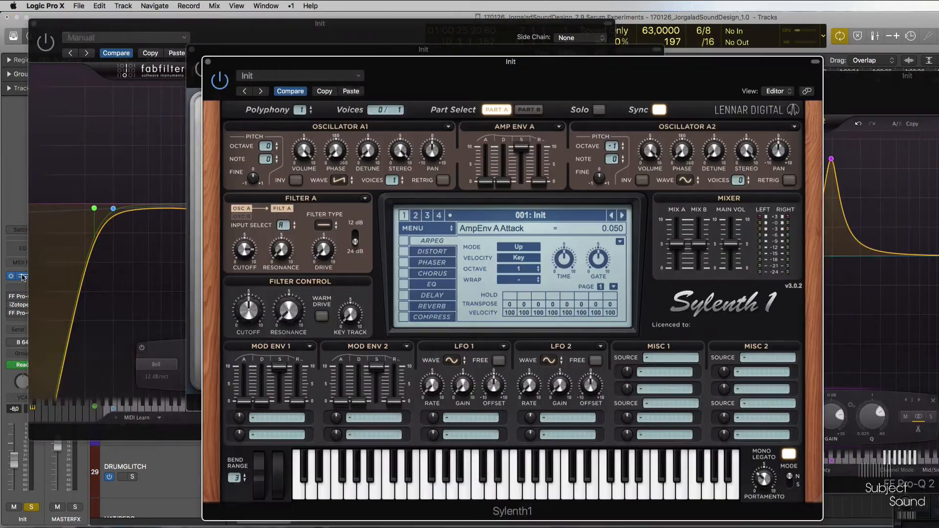
drag(623, 72, 647, 31)
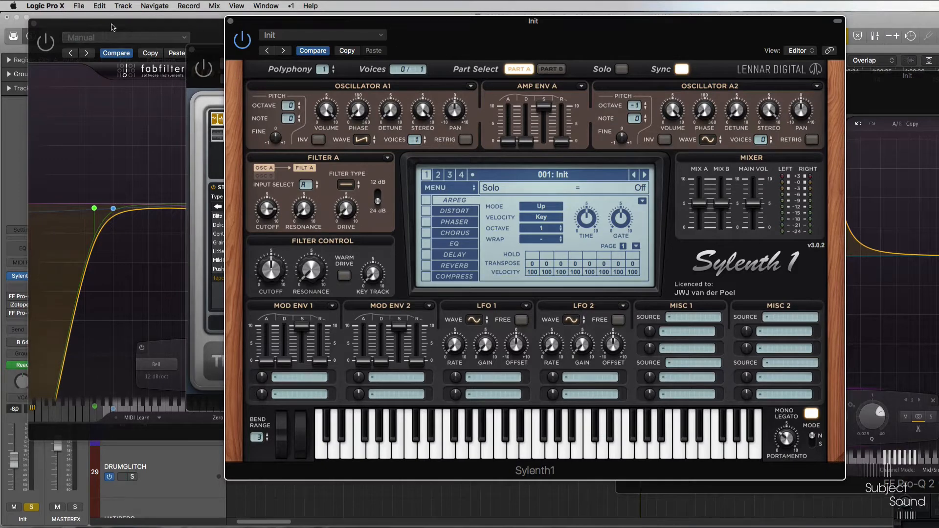
Step: Close the leftover effect plug-in windows around Sylenth1, play the Init track's sound, and hide the remaining plug-in windows
click(33, 24)
click(193, 50)
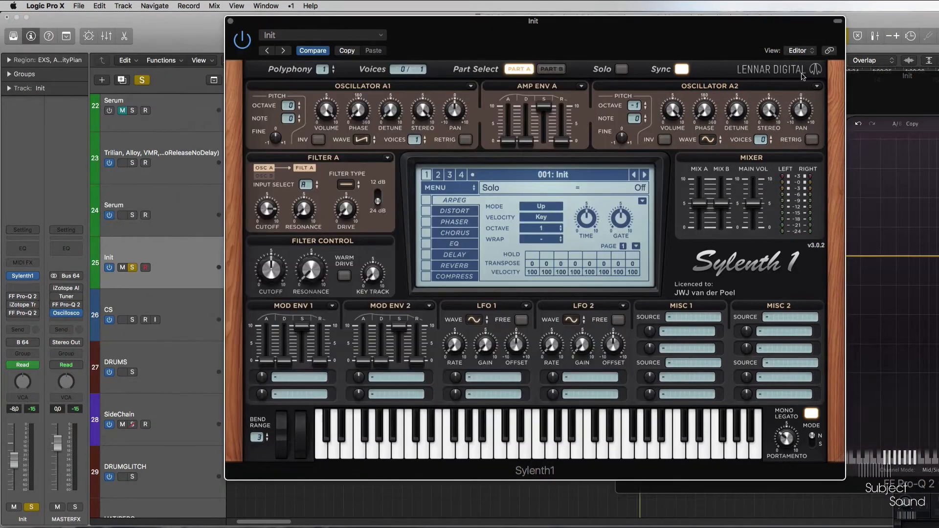
key(space)
click(865, 84)
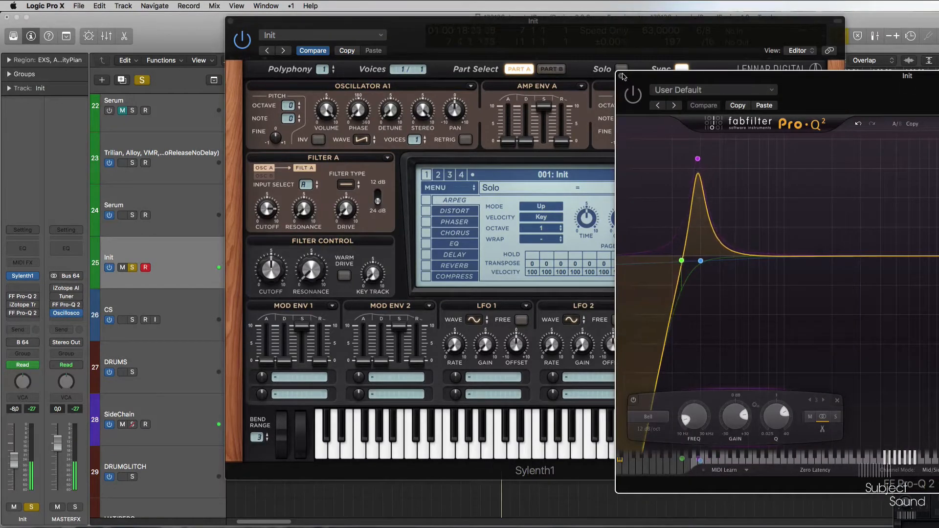
click(622, 76)
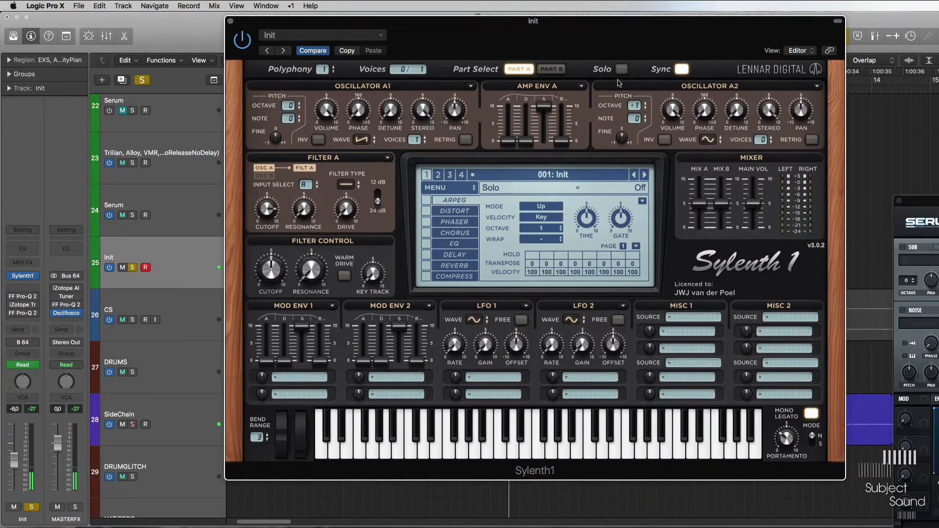
key(super+w)
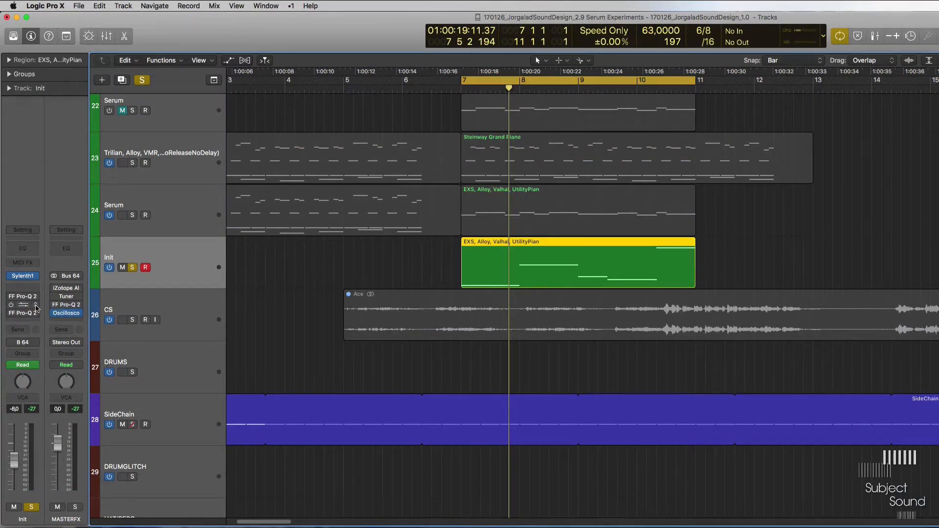
Step: Replace iZotope Trash 2 on the Init track with SoundToys Decapitator, adjusting its Drive and enabling Punish
click(35, 307)
mouse_move(61, 495)
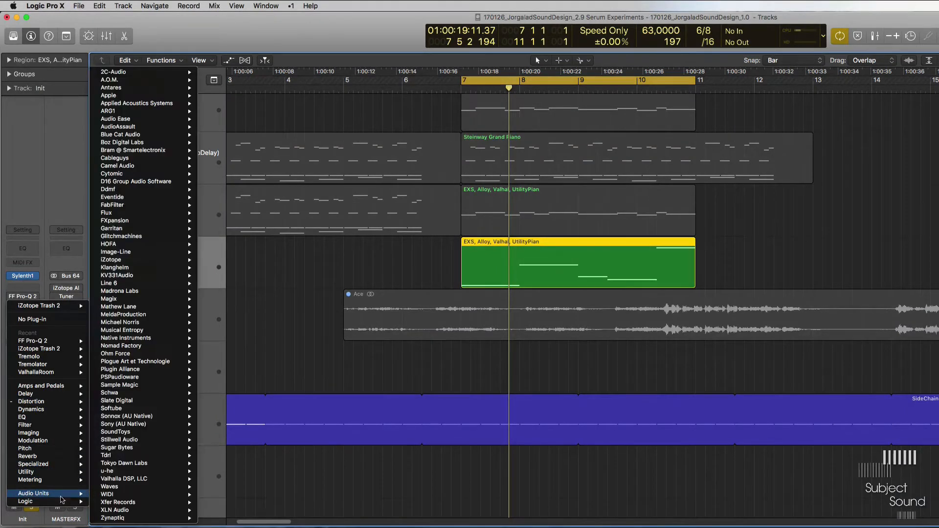
mouse_move(156, 435)
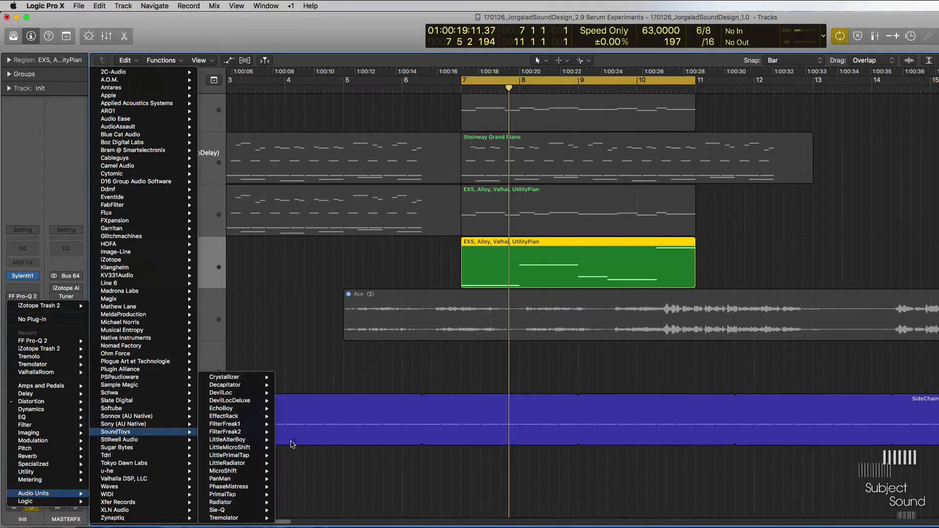
mouse_move(239, 386)
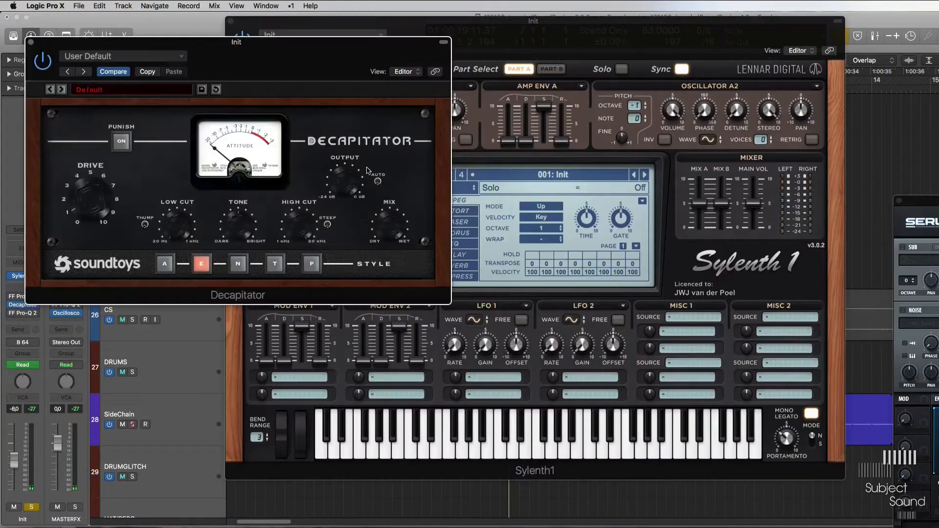
drag(110, 184, 94, 185)
drag(404, 58, 578, 64)
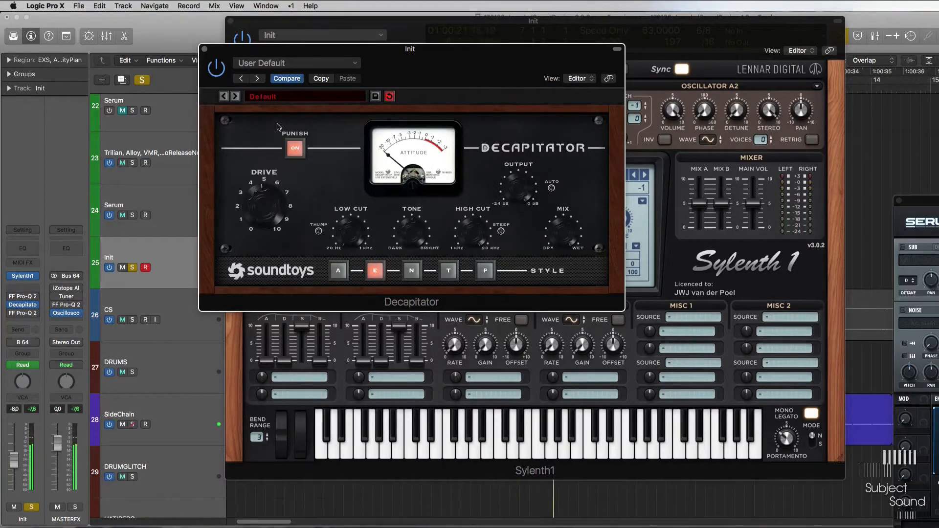
Step: Compare the sound with Decapitator bypassed and enabled, and close the Sylenth1 window
click(217, 69)
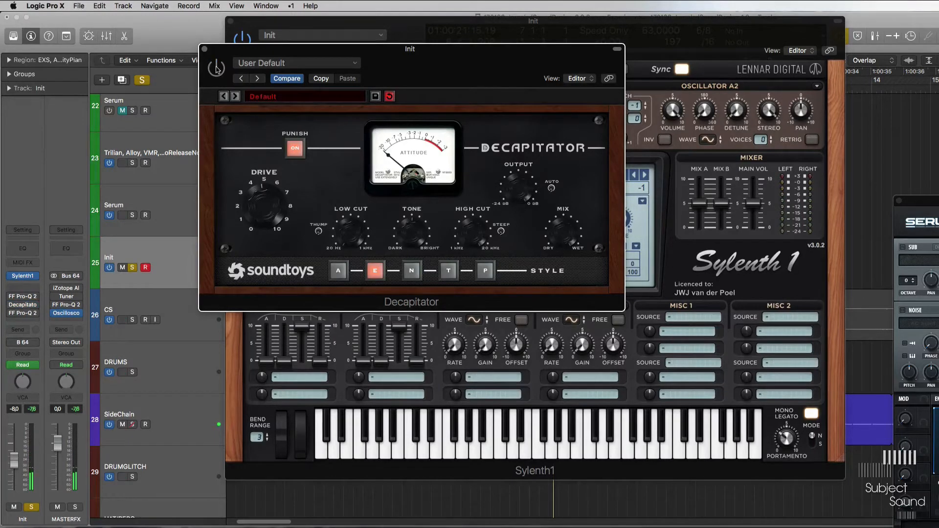
click(217, 69)
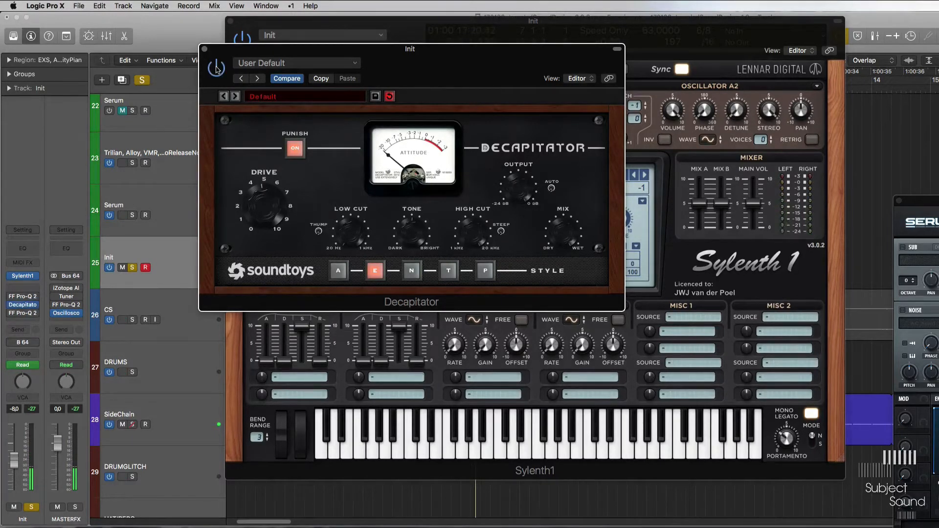
click(231, 22)
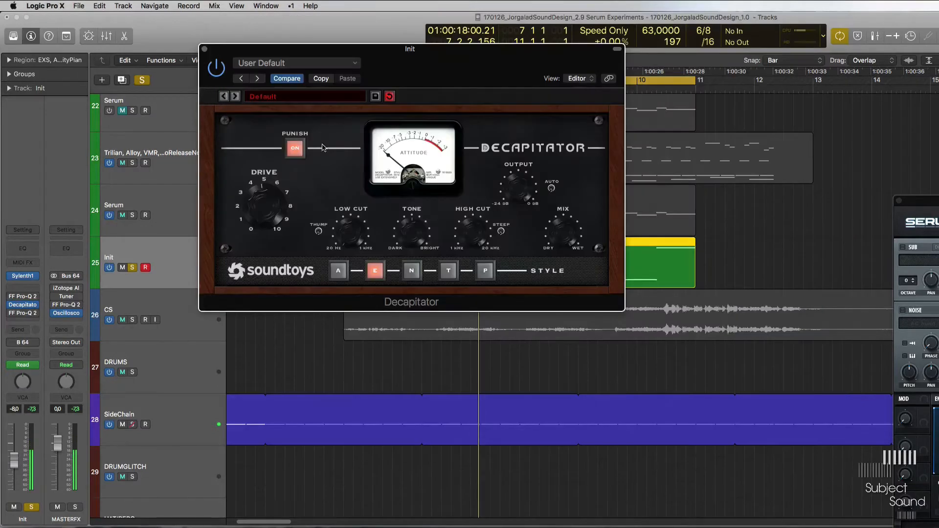
drag(458, 84, 550, 127)
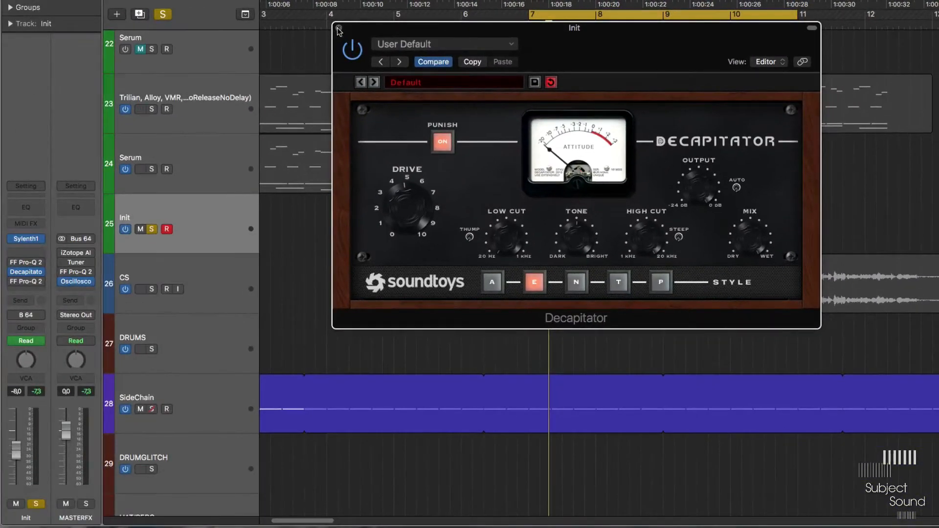
Step: Close Decapitator, and enable and open the FF Pro-Q 2 that precedes it on the Init track
click(339, 28)
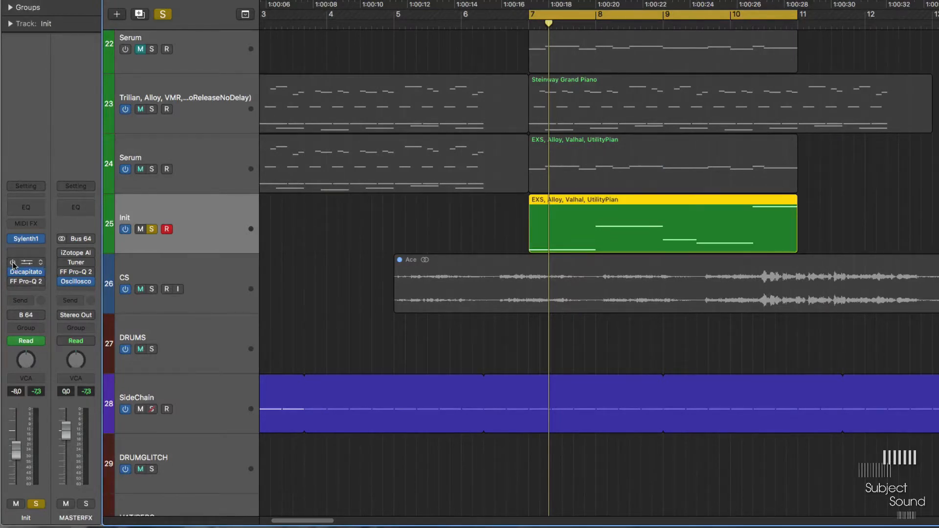
click(28, 263)
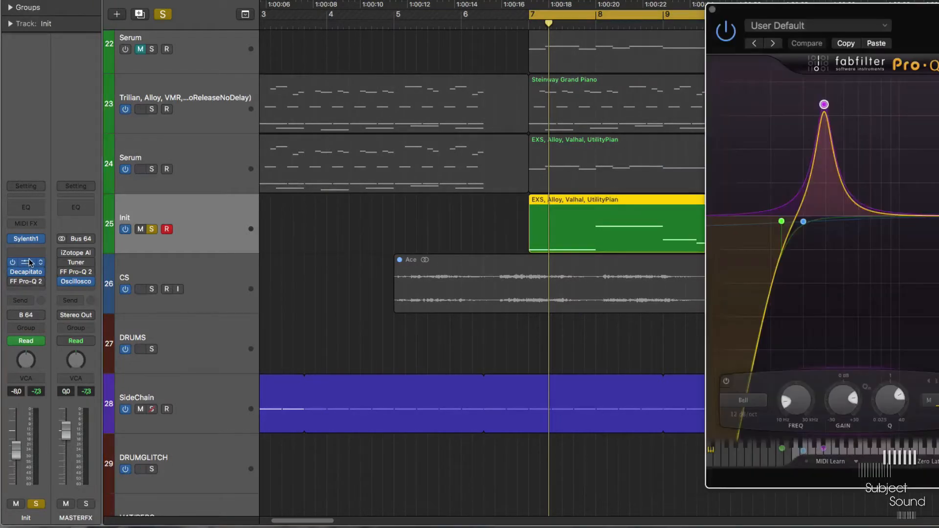
drag(876, 24, 616, 4)
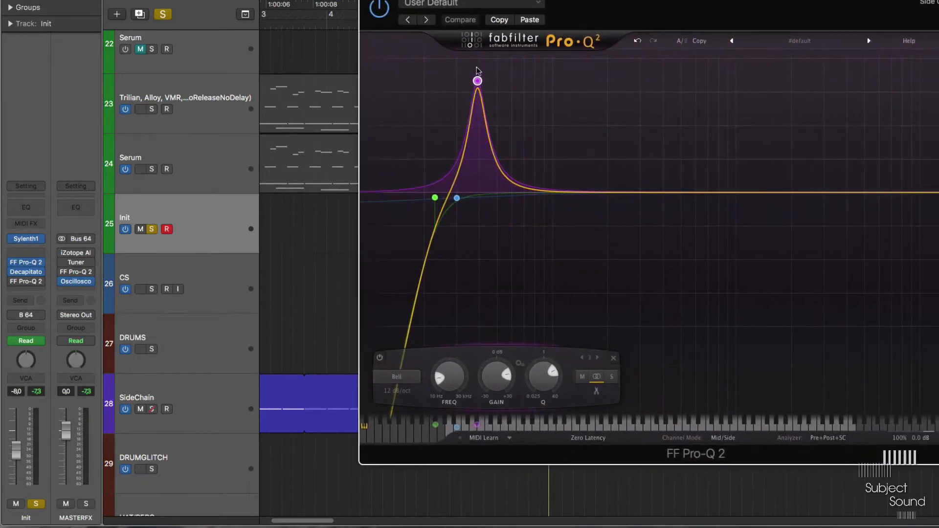
Step: Set the bell boost of band 3 in the first Pro-Q 2 to 10 dB gain at 60 Hz
drag(479, 82, 520, 81)
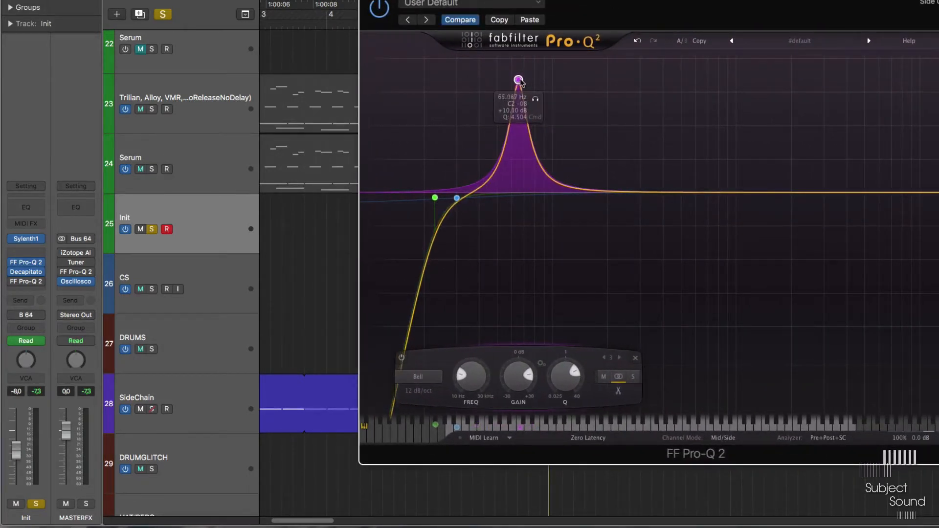
double_click(519, 374)
text(10)
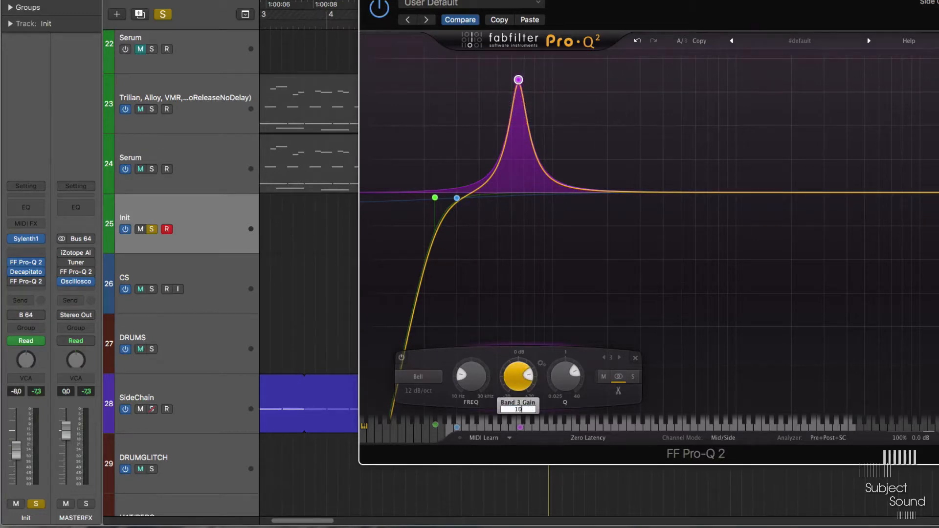
key(Return)
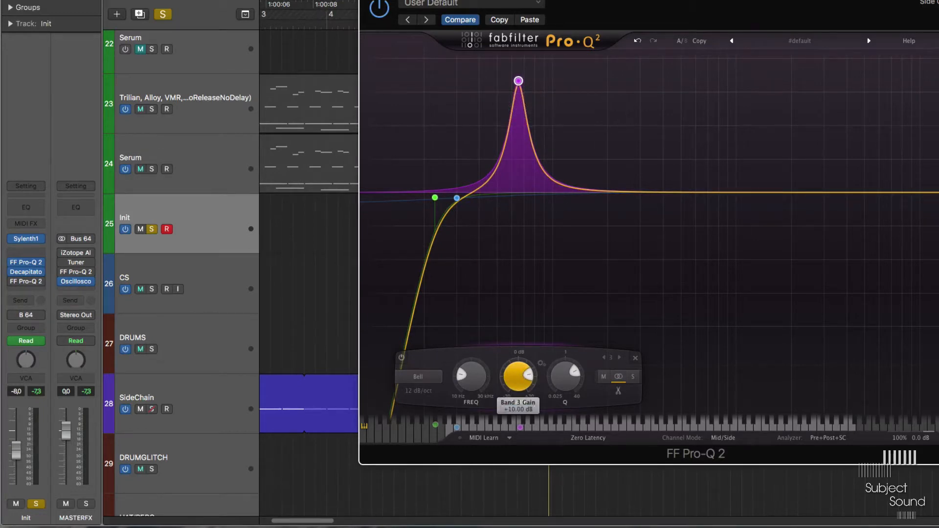
double_click(472, 387)
text(60)
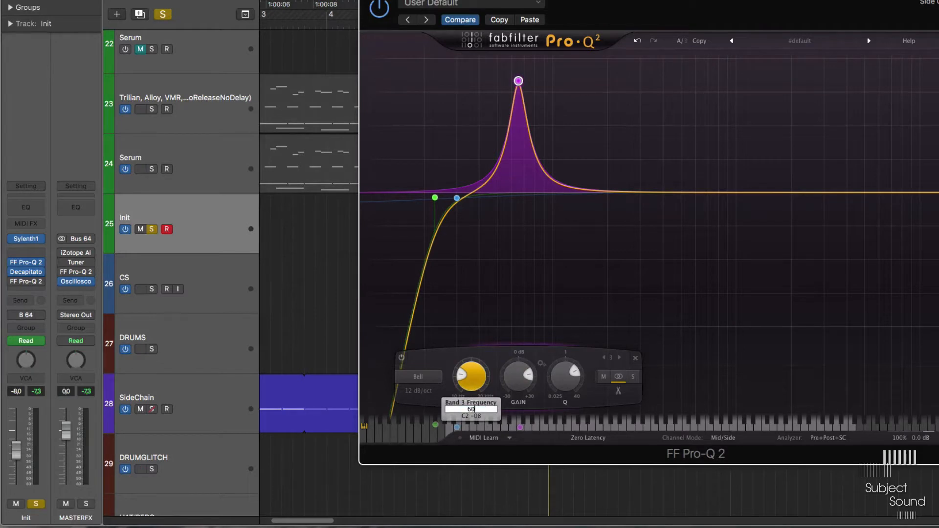
key(Return)
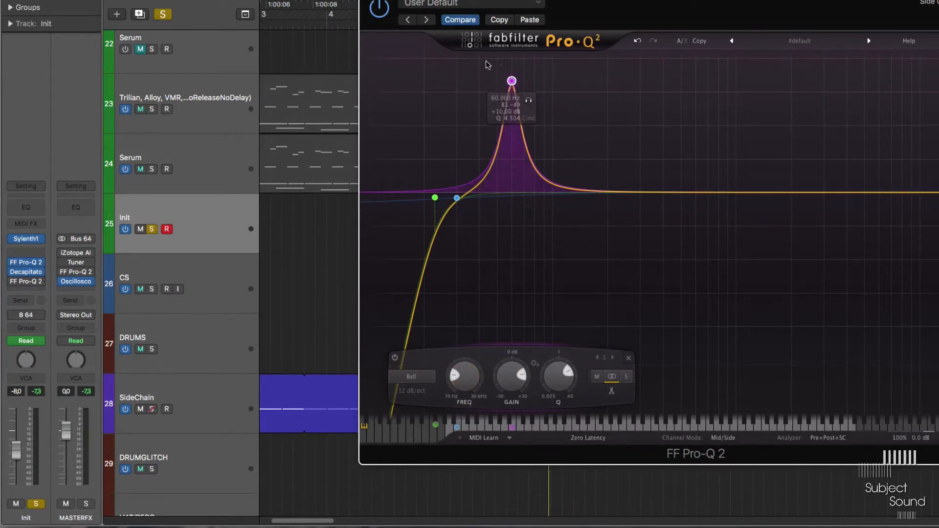
drag(665, 13, 591, 10)
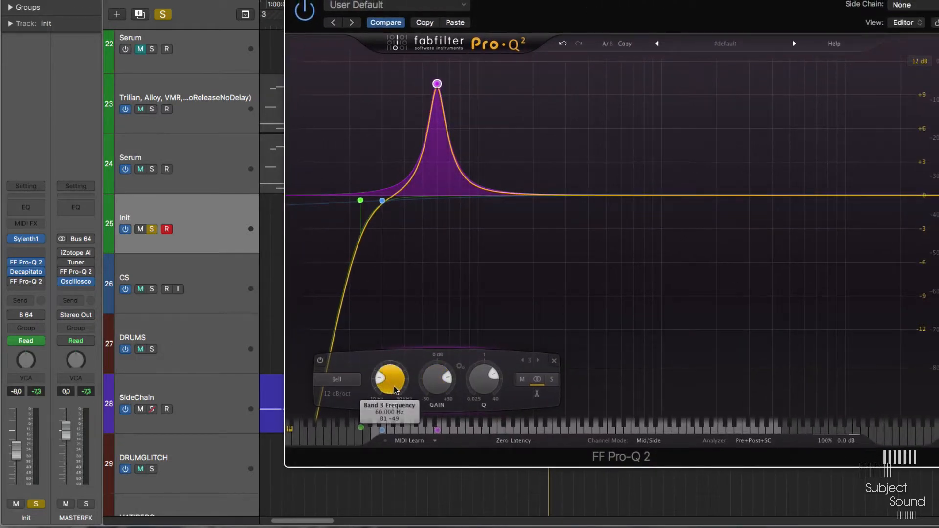
Step: Try changing band 3's frequency during playback, and check the Init track's Band 3 Frequency automation
drag(397, 387, 383, 370)
key(space)
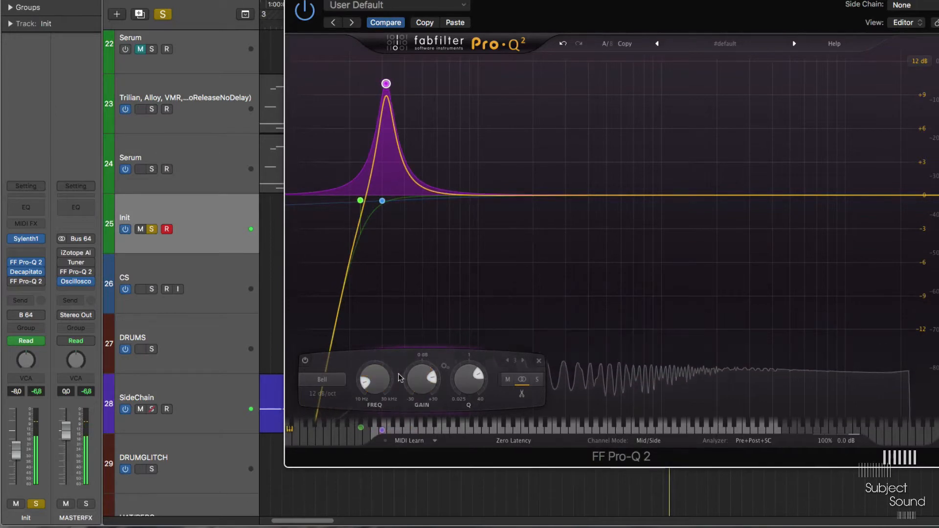
key(super+w)
key(a)
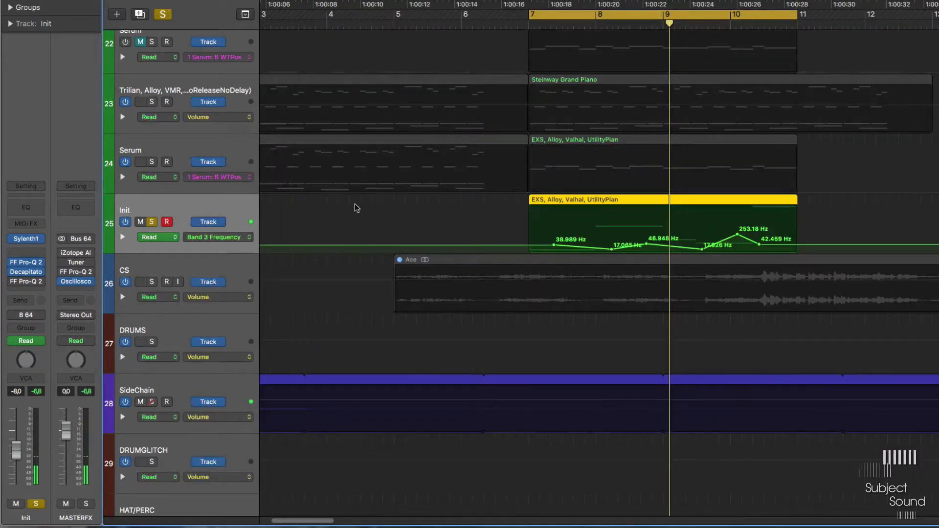
key(a)
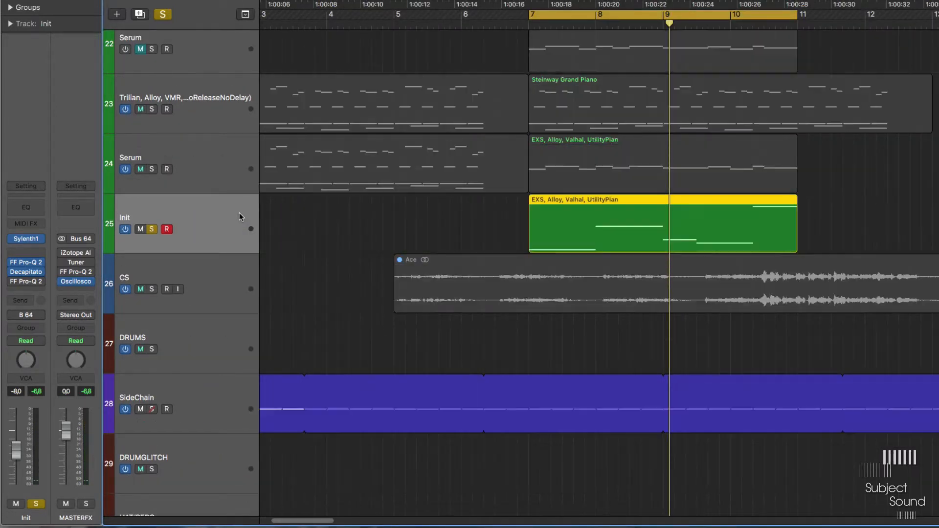
key(v)
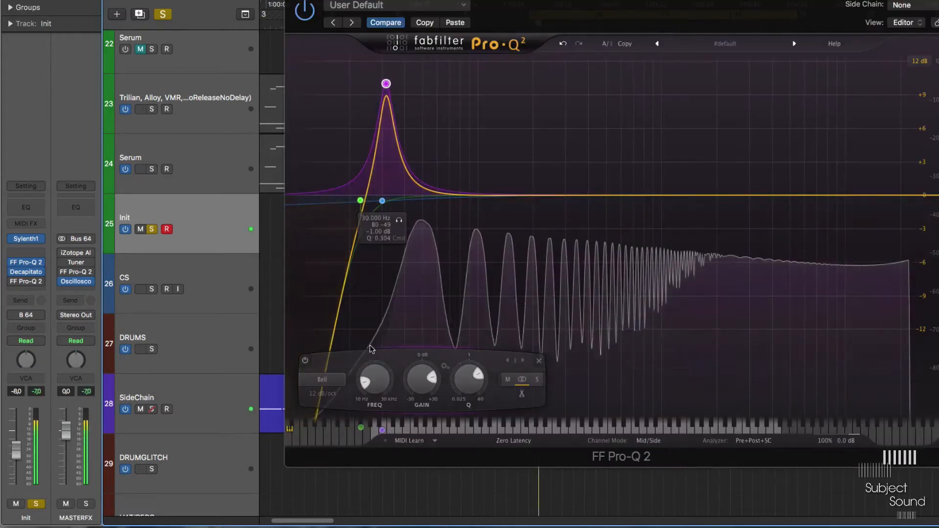
Step: Sweep band 3's frequency in the first Pro-Q 2 during playback, leaving the boost above 60 Hz
mouse_move(374, 362)
drag(376, 361, 337, 371)
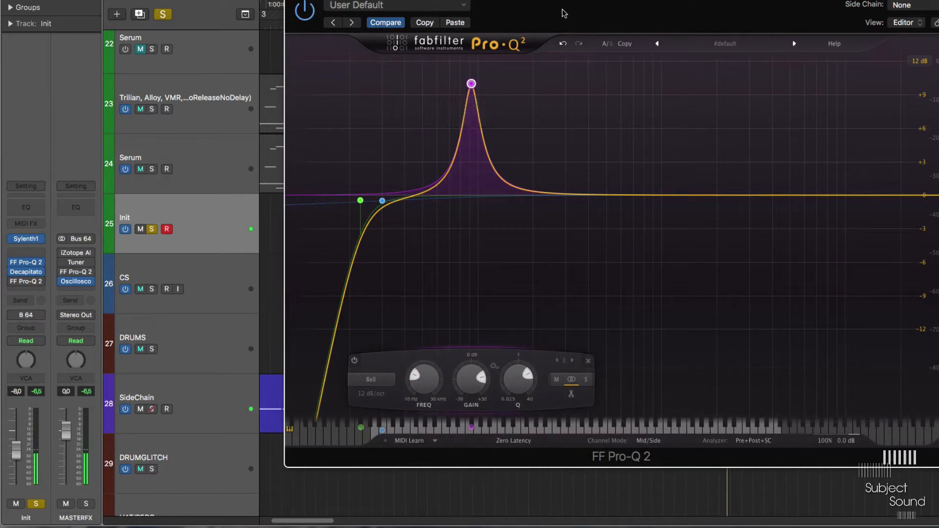
mouse_move(456, 128)
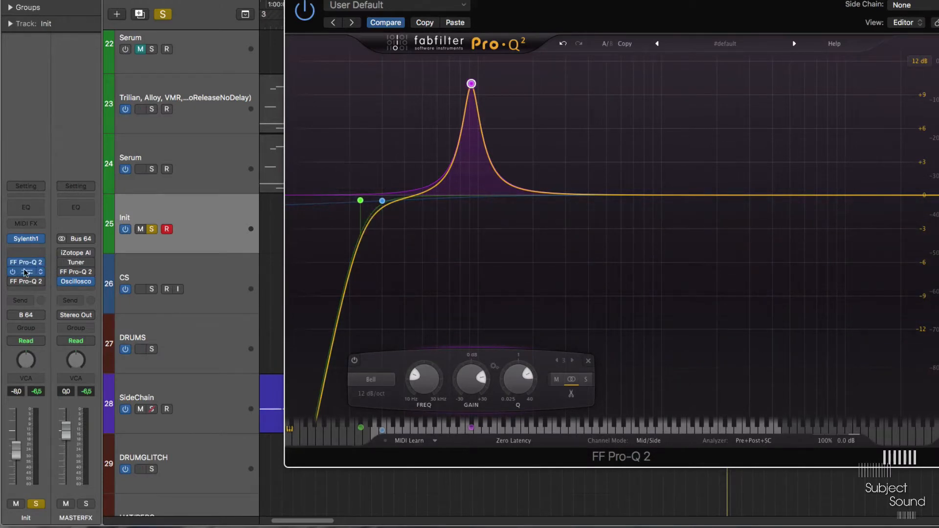
Step: Enable and open the FF Pro-Q 2 after Decapitator, and place both EQ windows side by side
alt+click(28, 284)
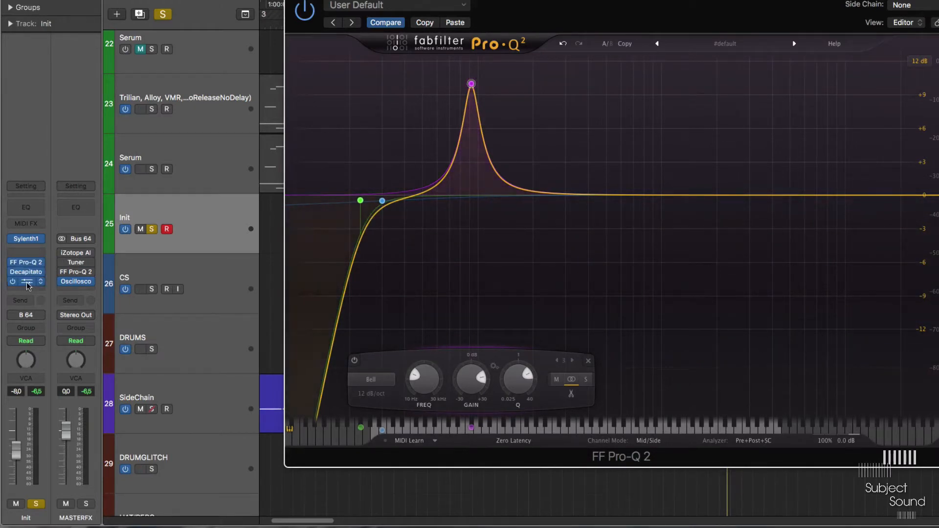
click(27, 283)
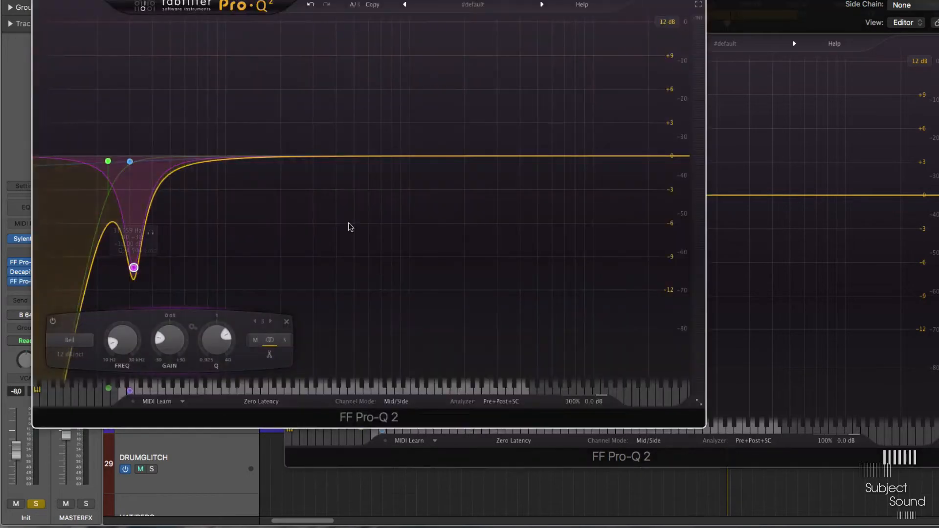
drag(470, 0, 938, 0)
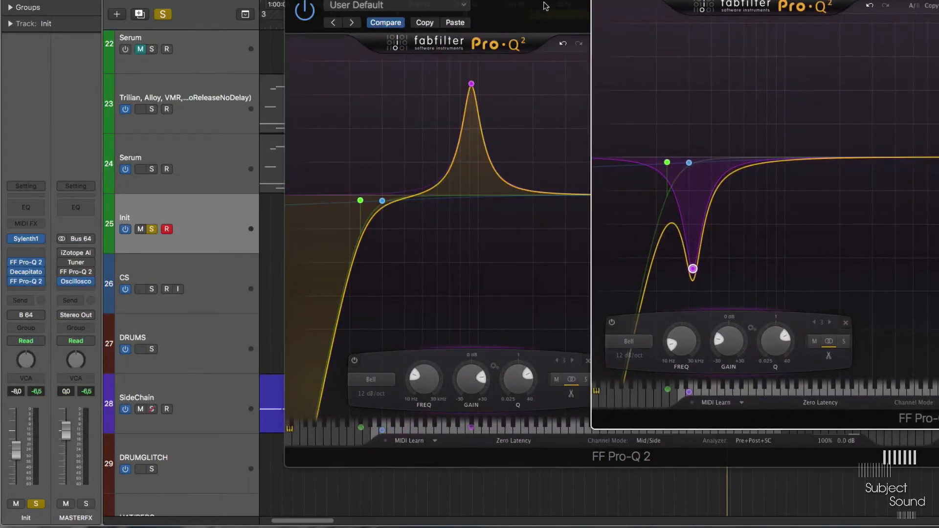
drag(546, 6, 288, 0)
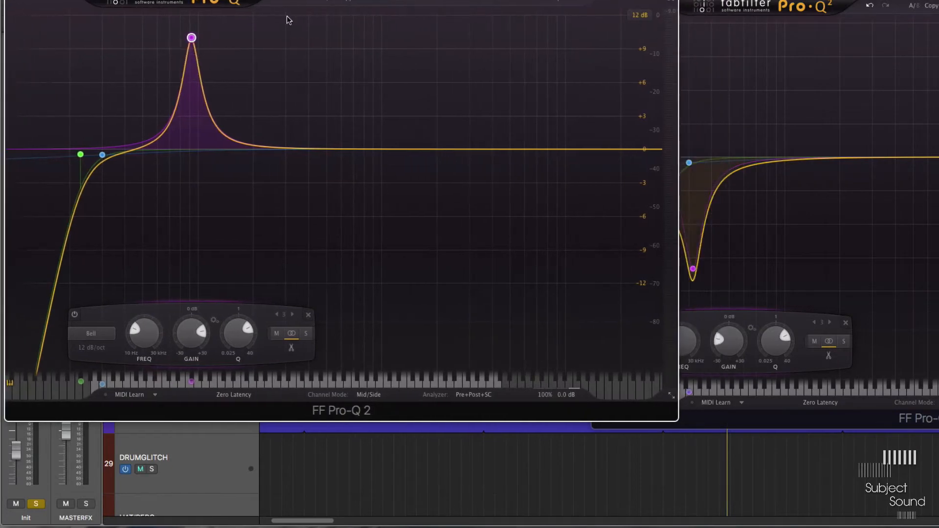
drag(793, 6, 874, 0)
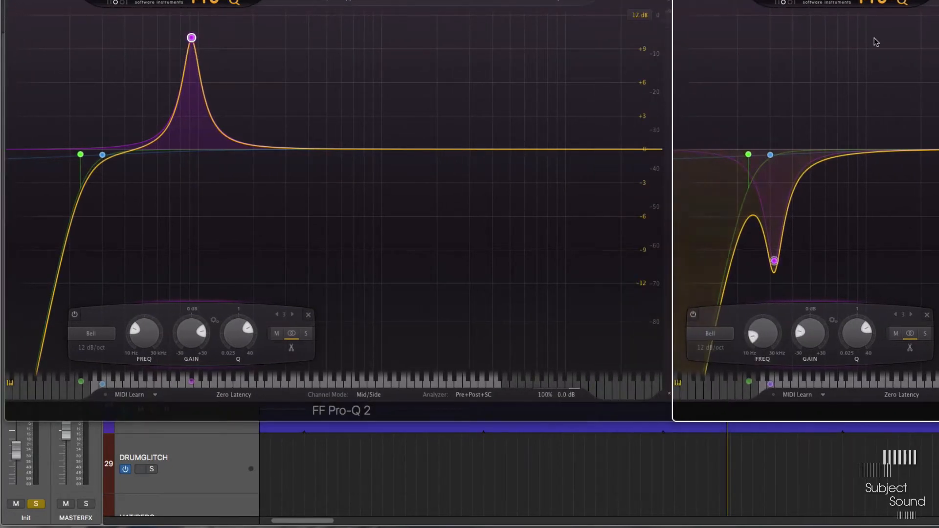
Step: Copy the first Pro-Q 2's settings to the second Pro-Q 2 and set its band 3 gain to -10 dB
click(132, 32)
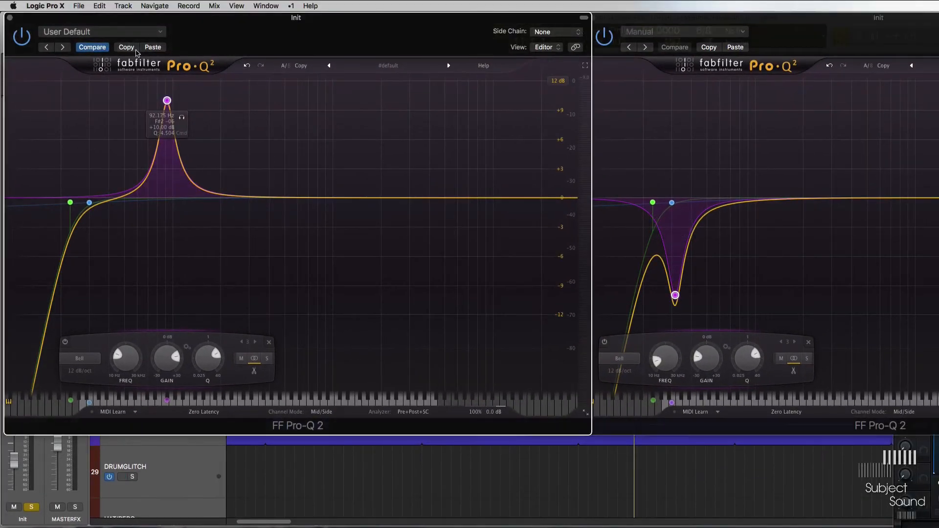
click(736, 47)
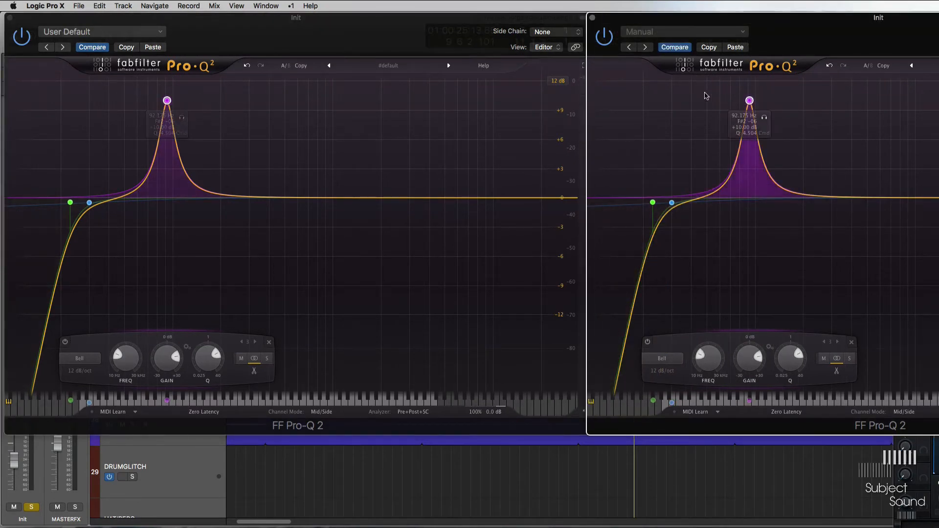
double_click(745, 357)
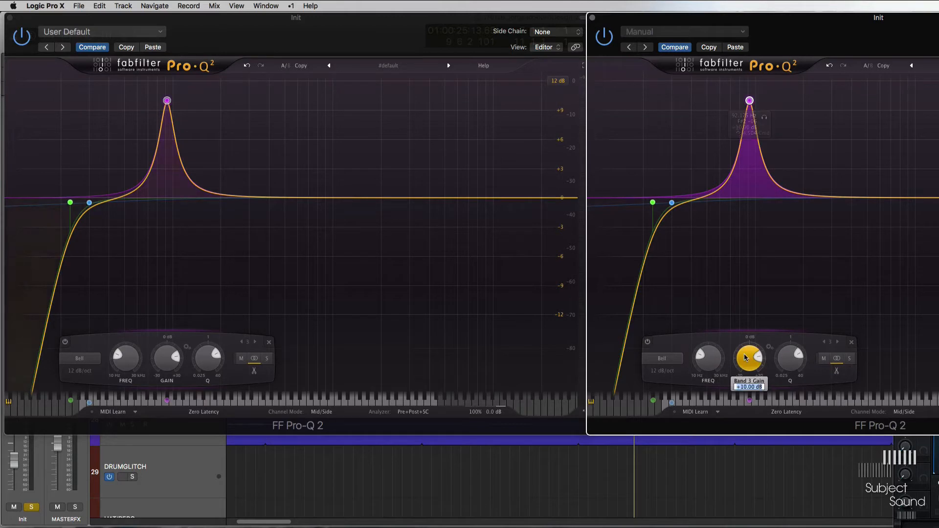
text(-10)
key(Return)
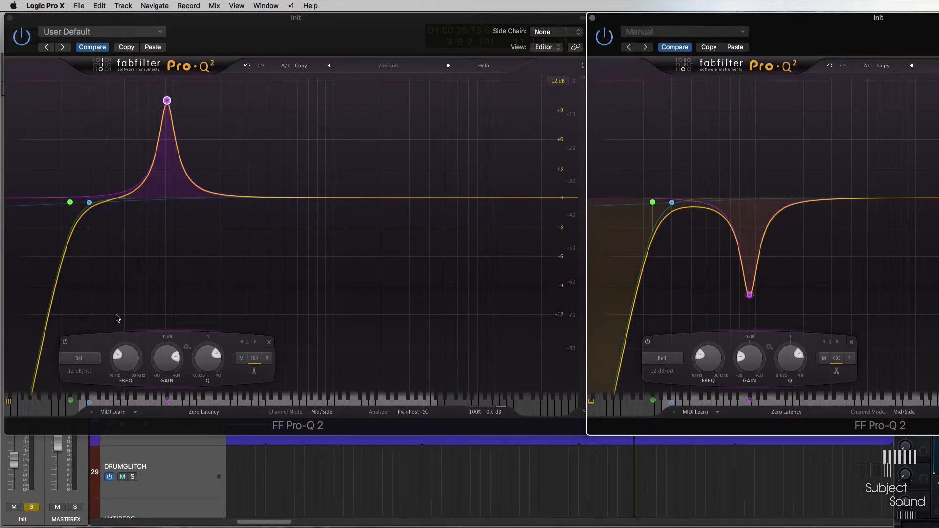
Step: Play the Init region while switching its two Pro-Q 2 EQs and Decapitator off and on to compare the sound
key(v)
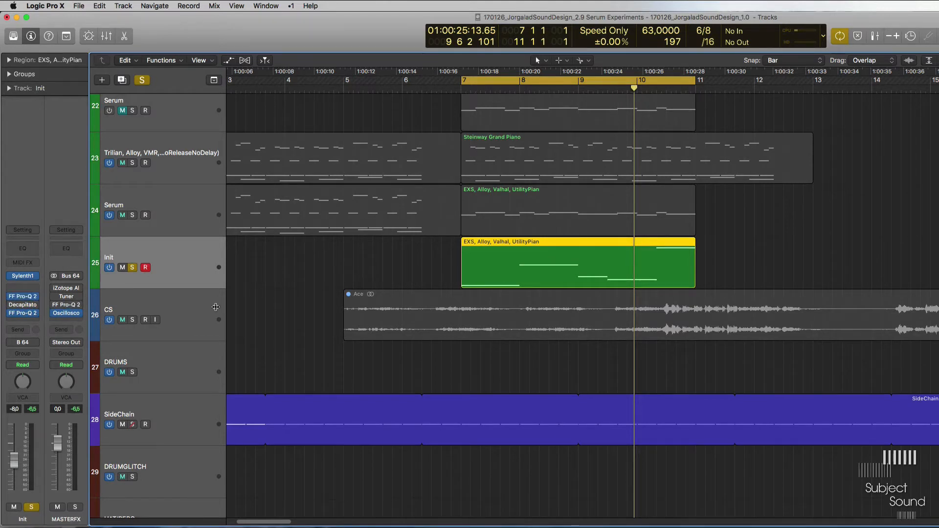
key(space)
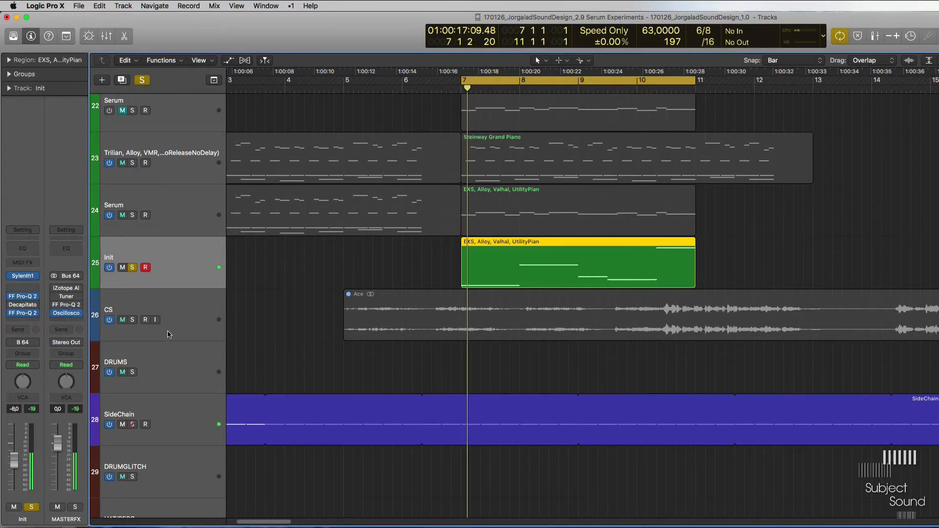
key(space)
click(11, 297)
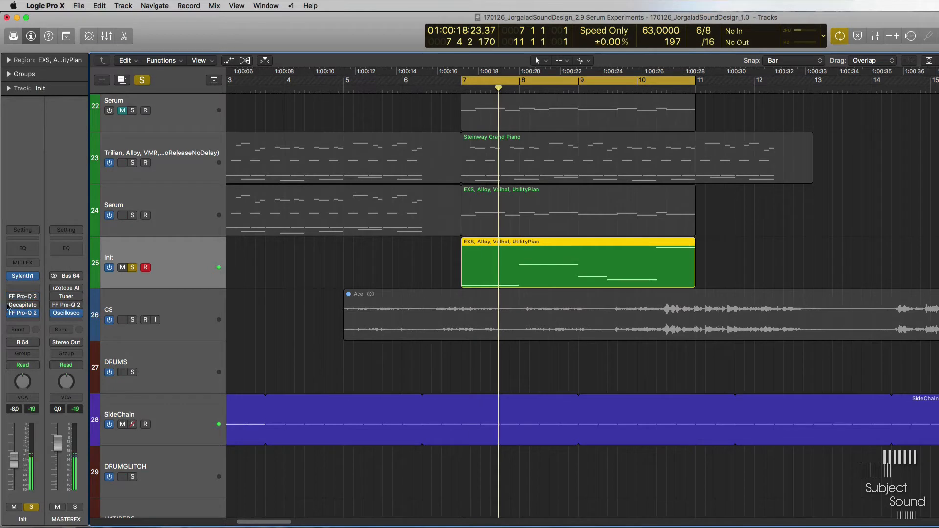
click(11, 314)
key(space)
click(11, 313)
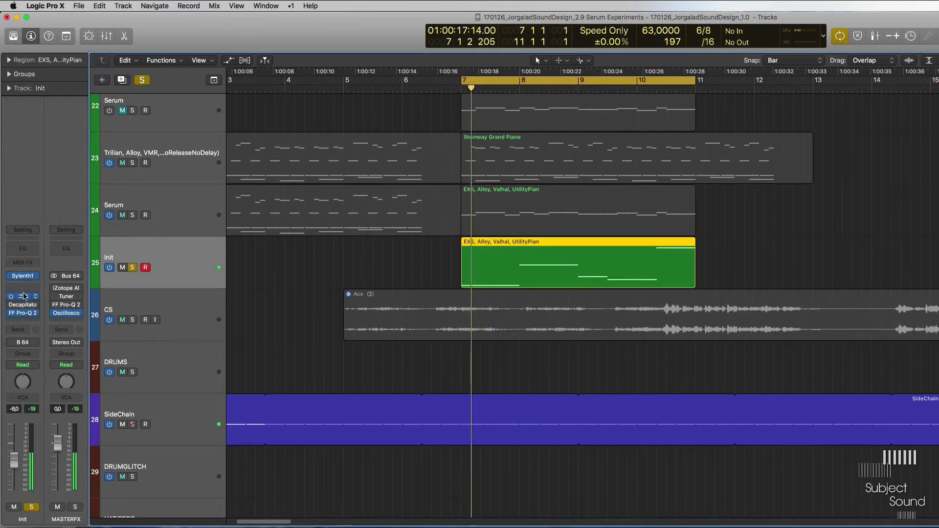
click(23, 296)
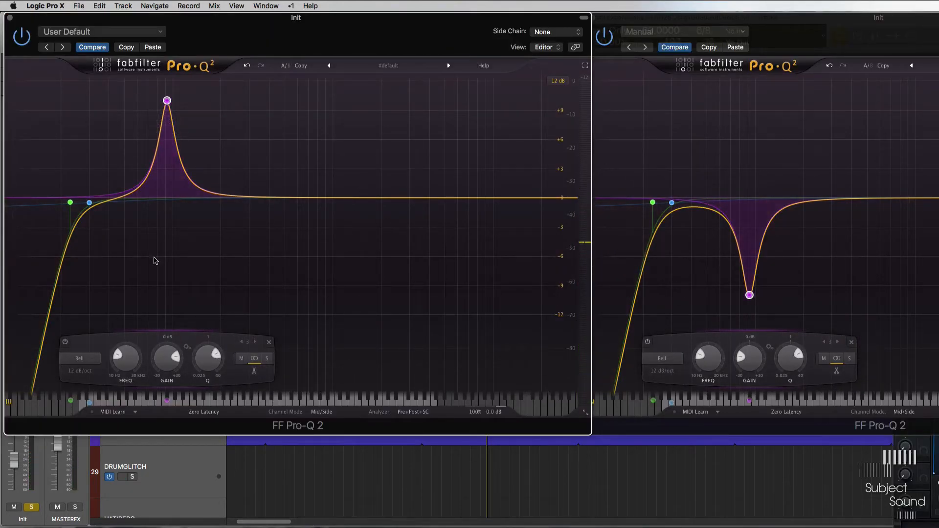
key(v)
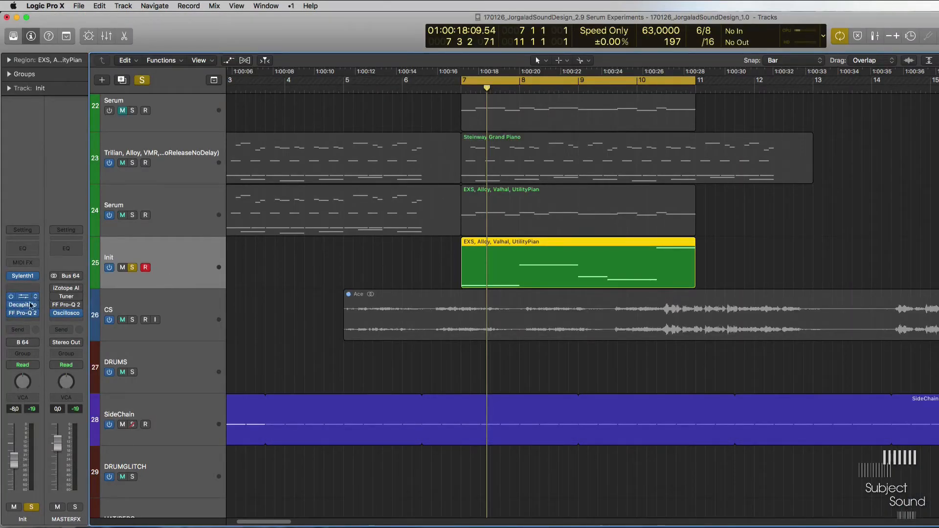
key(v)
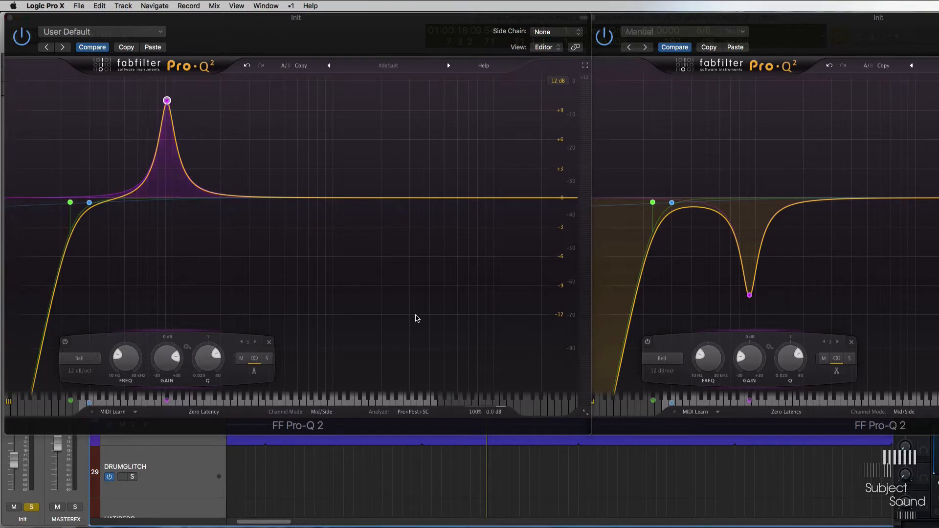
key(v)
key(v)
key(v)
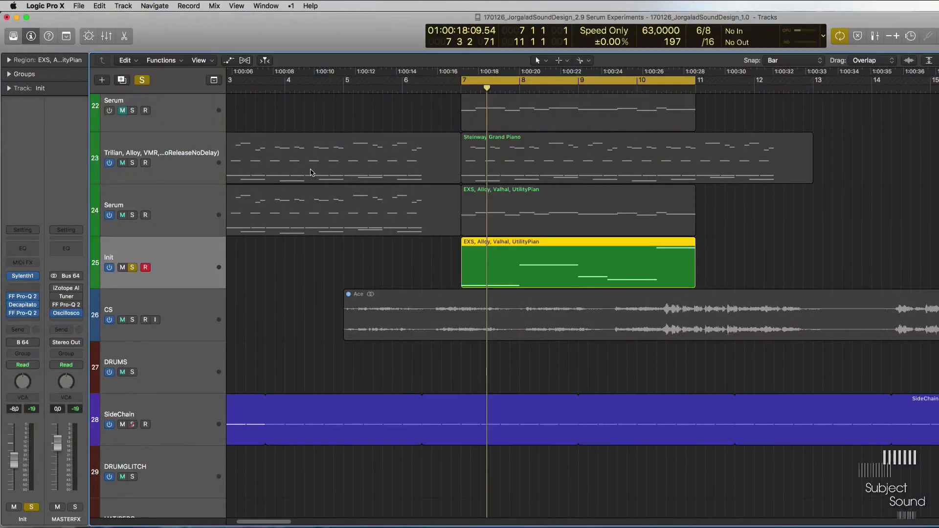
Step: Show the Init track's Smart Controls and delete all patch mappings
key(b)
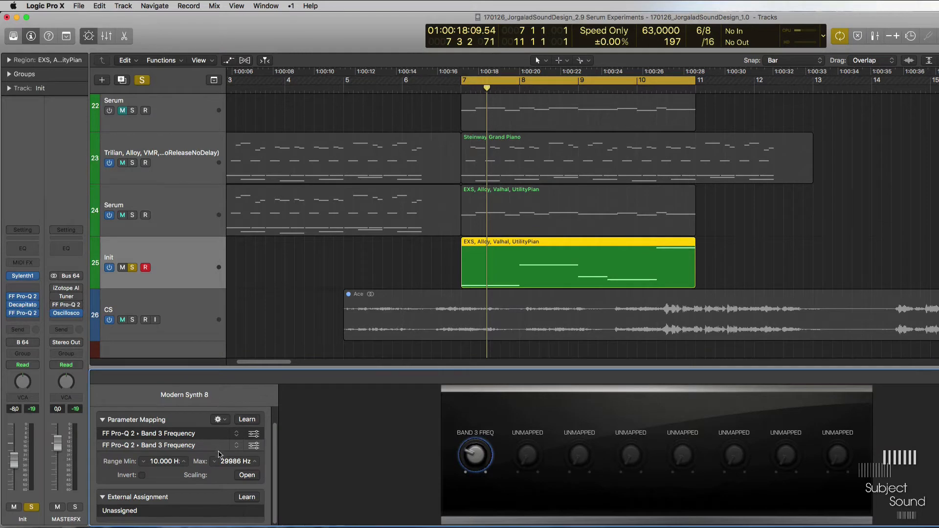
click(224, 420)
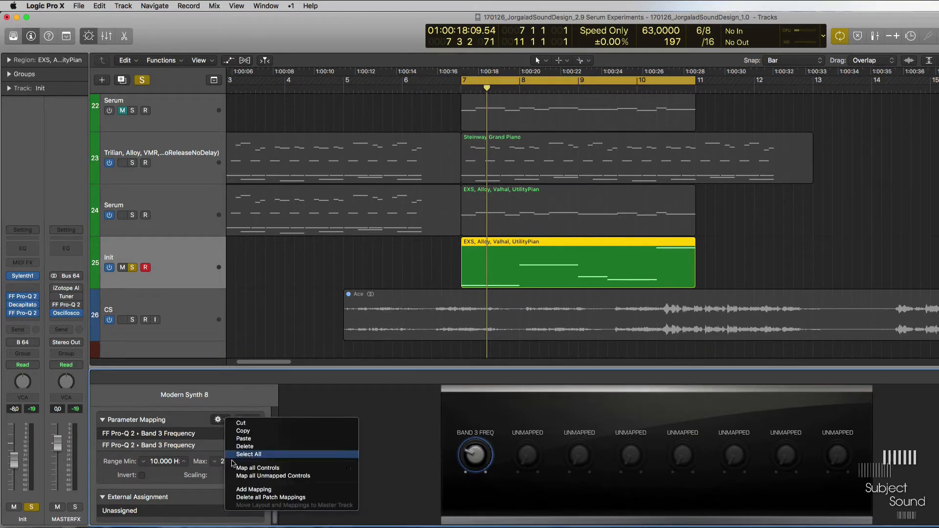
click(305, 497)
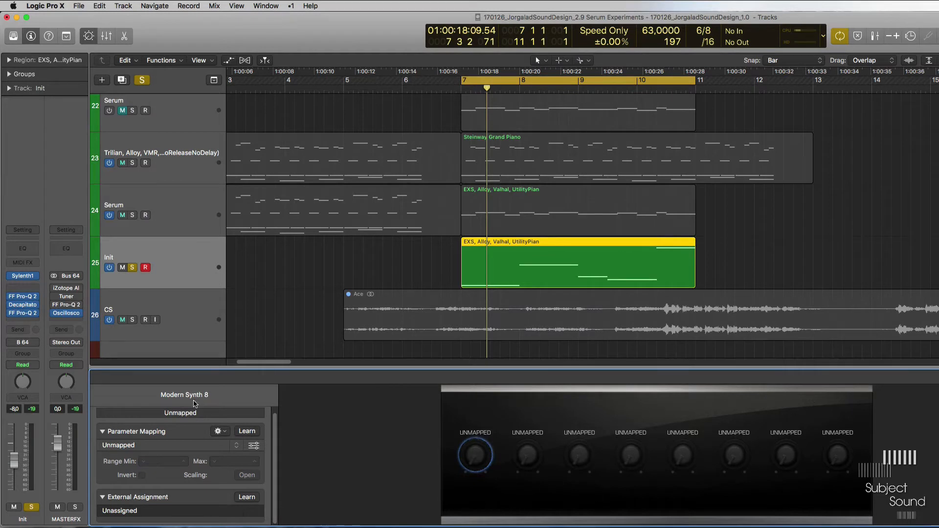
click(218, 431)
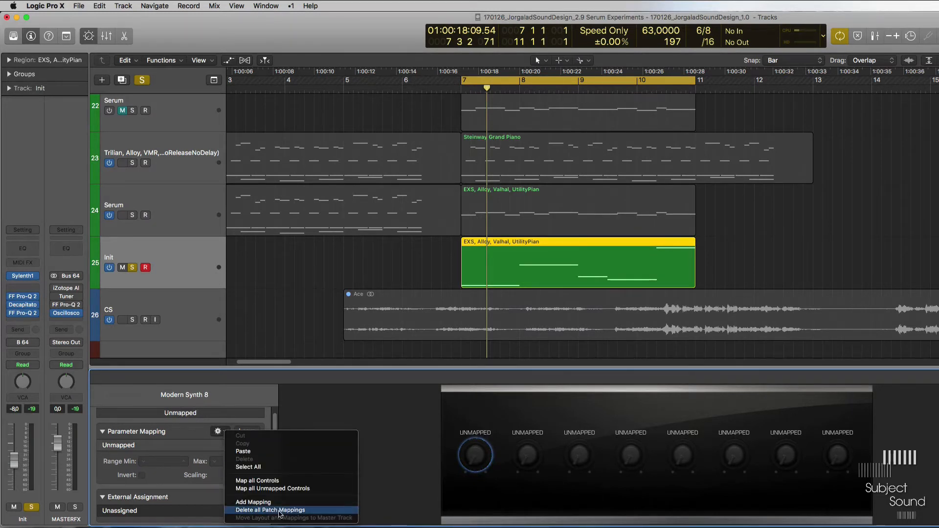
click(390, 417)
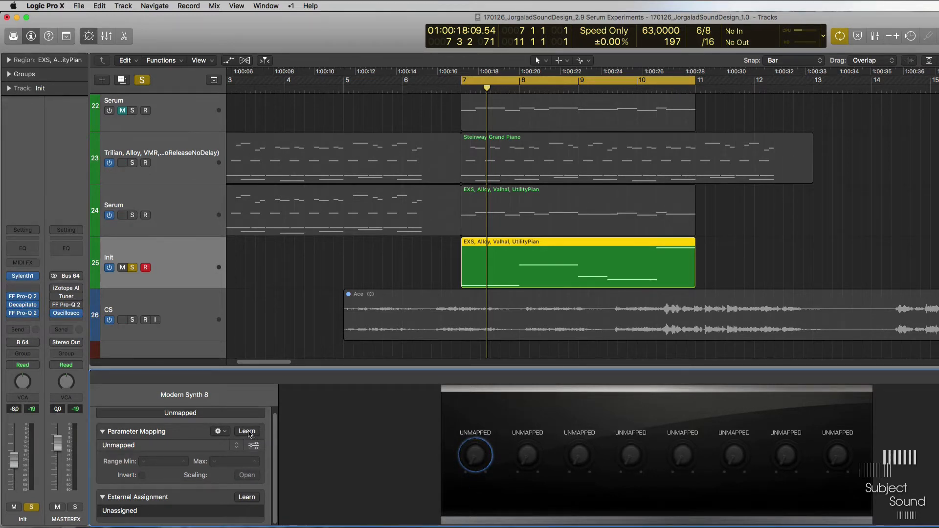
Step: Map the first Smart Control knob to Band 3 Frequency of the first Pro-Q 2 using Learn
click(248, 432)
key(v)
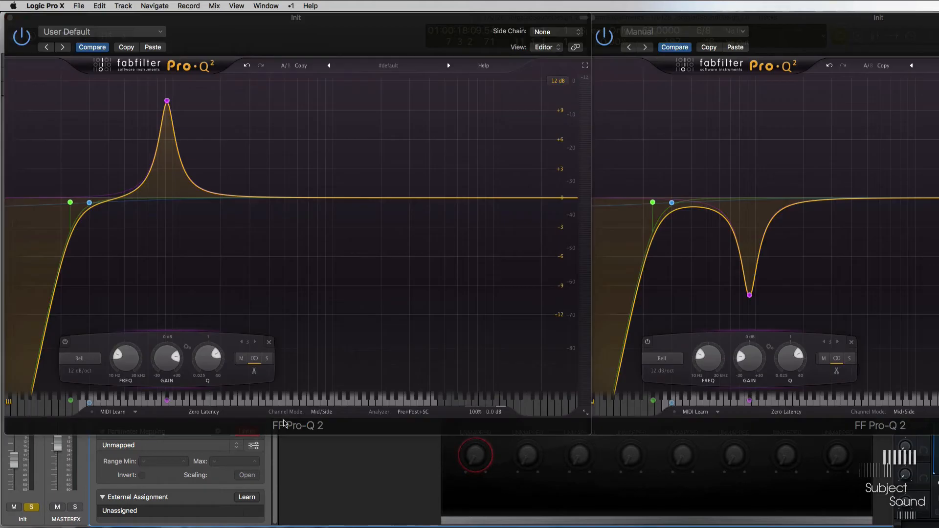
click(128, 363)
key(v)
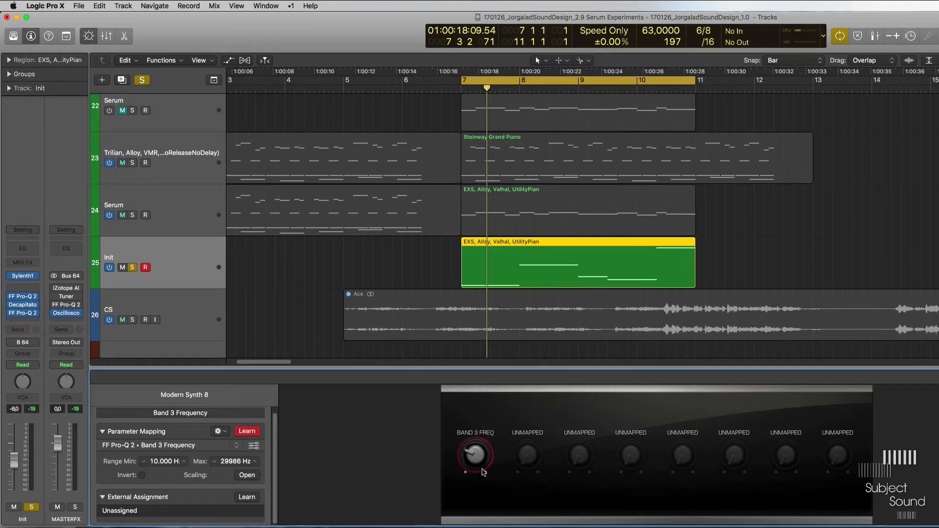
key(v)
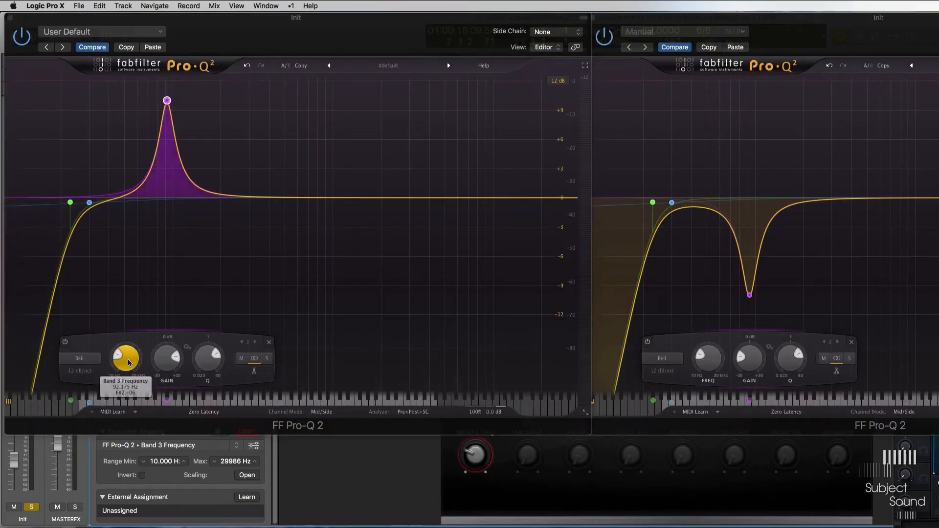
key(v)
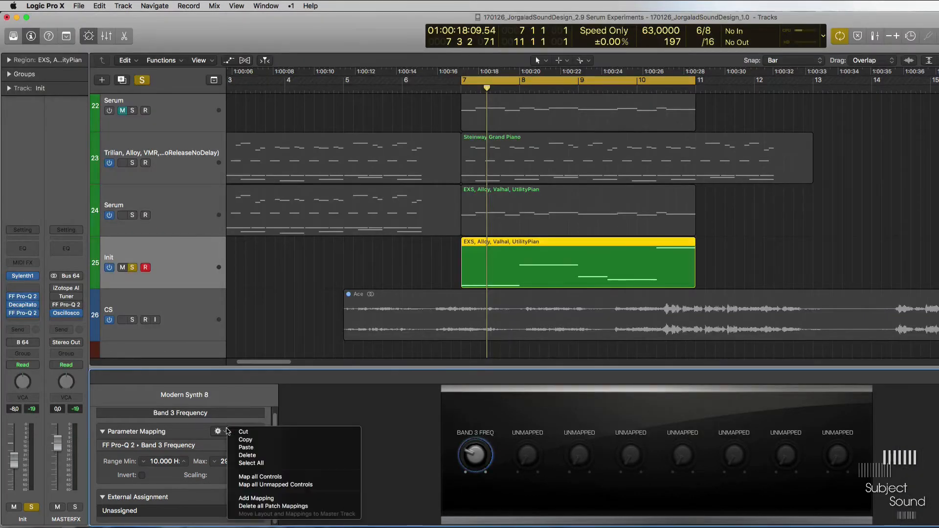
Step: Add a second mapping to the same knob and learn Band 3 Frequency of the second Pro-Q 2
click(224, 432)
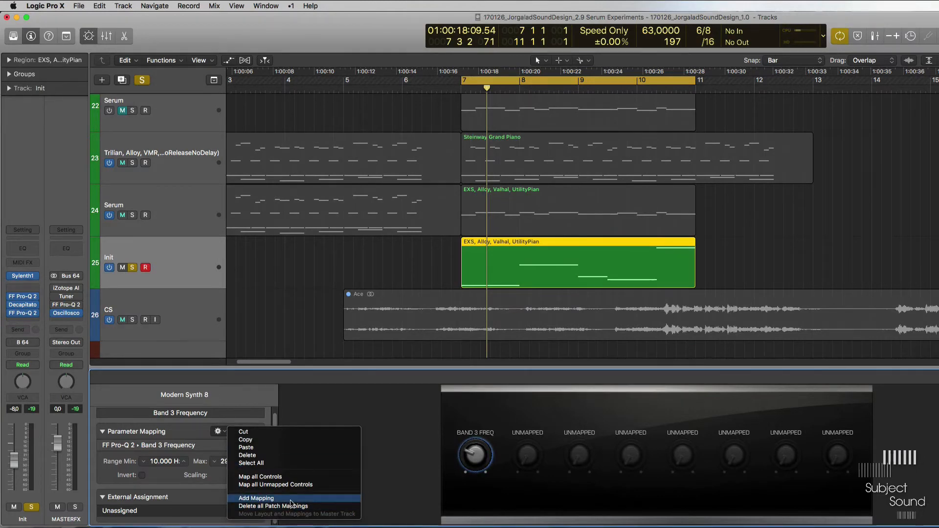
click(291, 499)
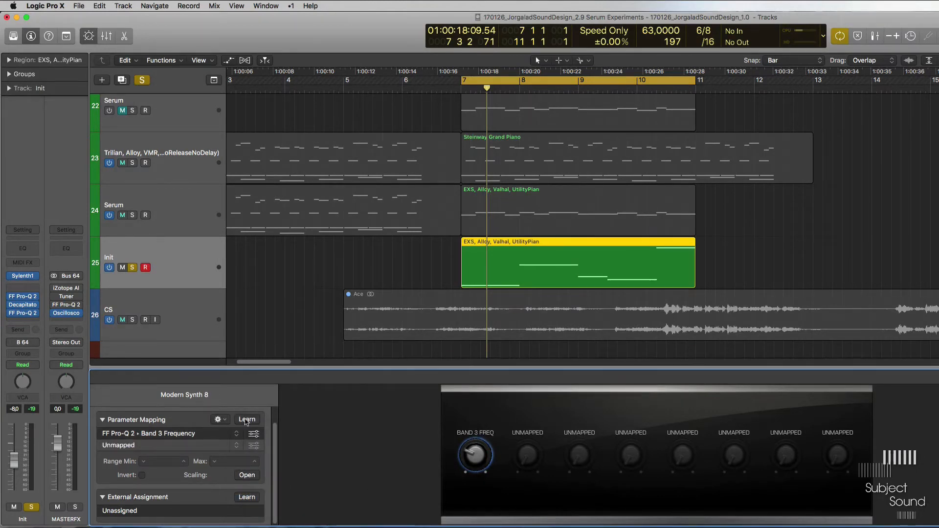
click(246, 420)
key(v)
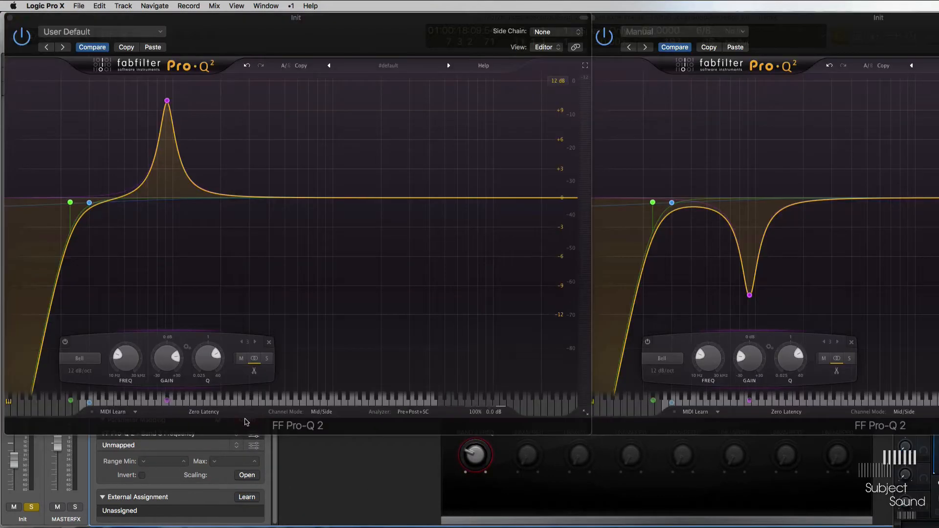
click(711, 358)
key(v)
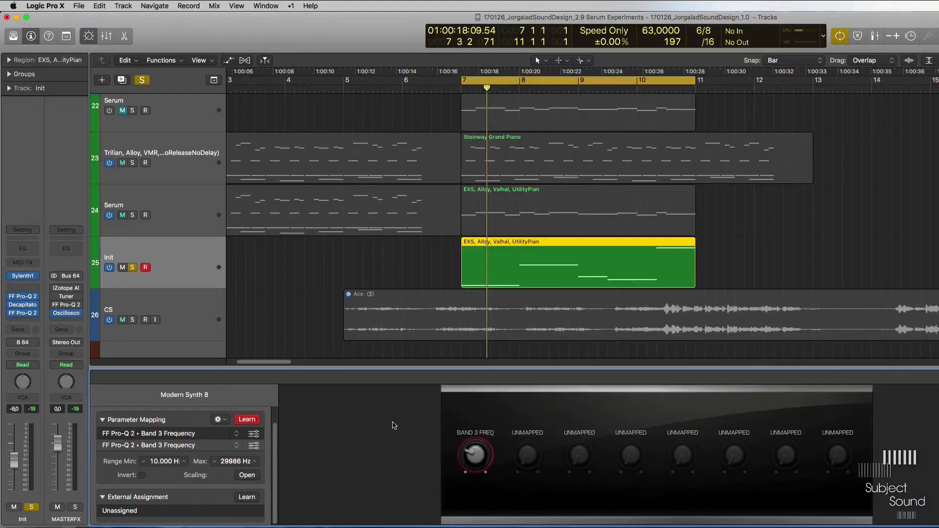
click(258, 423)
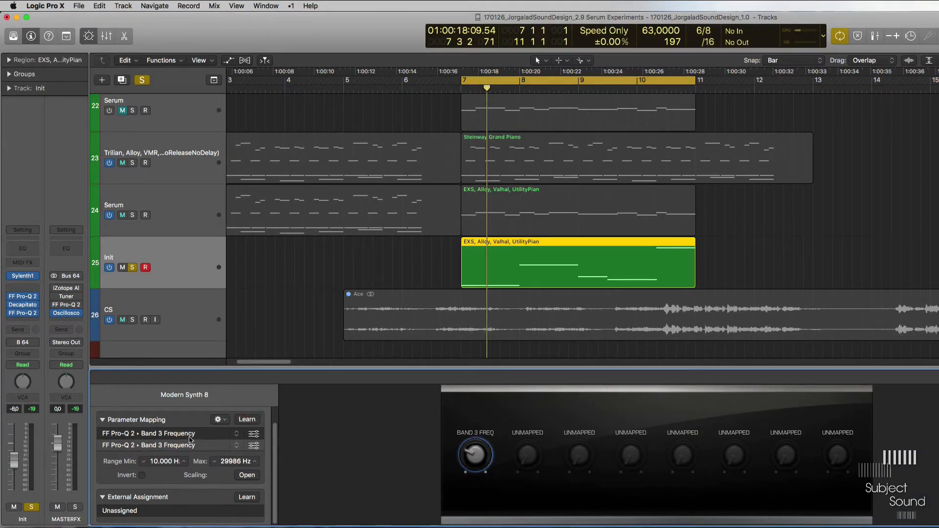
Step: Turn the Band 3 Freq knob up slightly and check how both EQ bands follow it
click(189, 437)
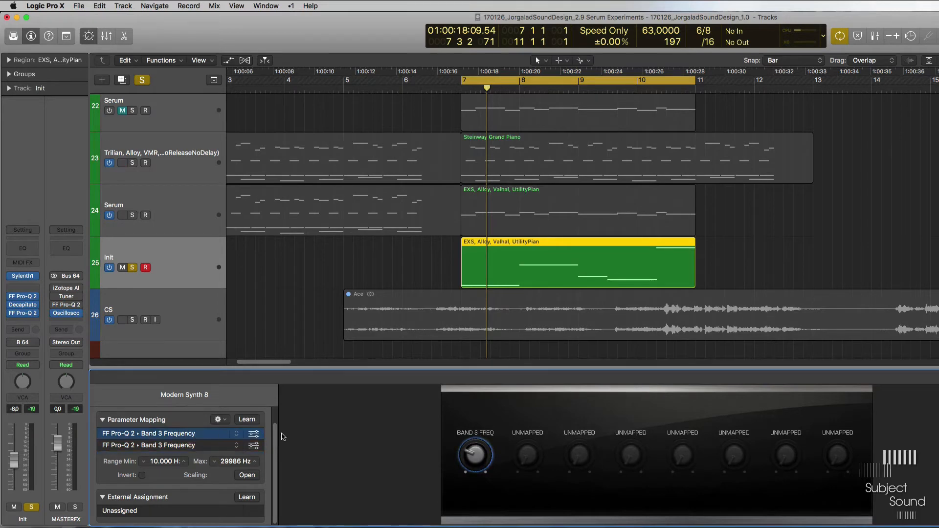
key(v)
mouse_move(479, 467)
mouse_down()
mouse_move(482, 445)
mouse_move(483, 487)
mouse_move(487, 429)
mouse_move(488, 477)
mouse_move(489, 453)
mouse_up()
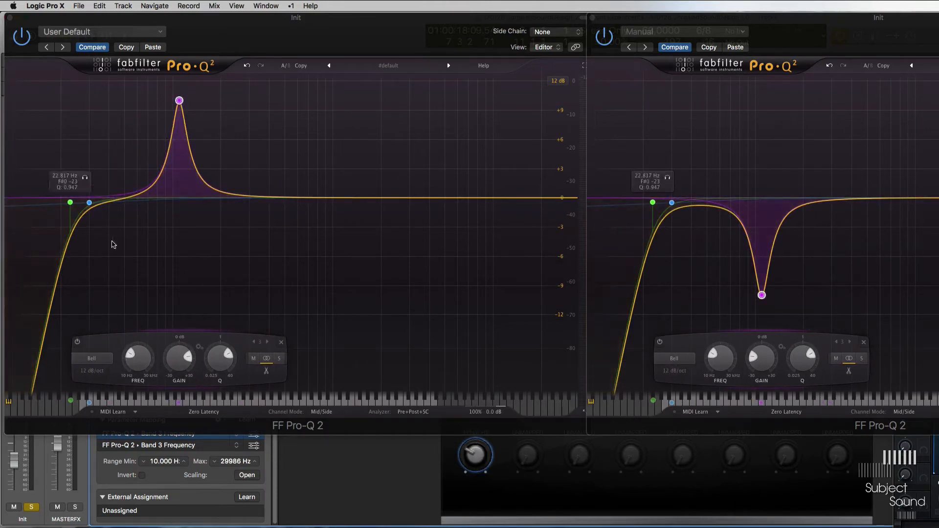
key(v)
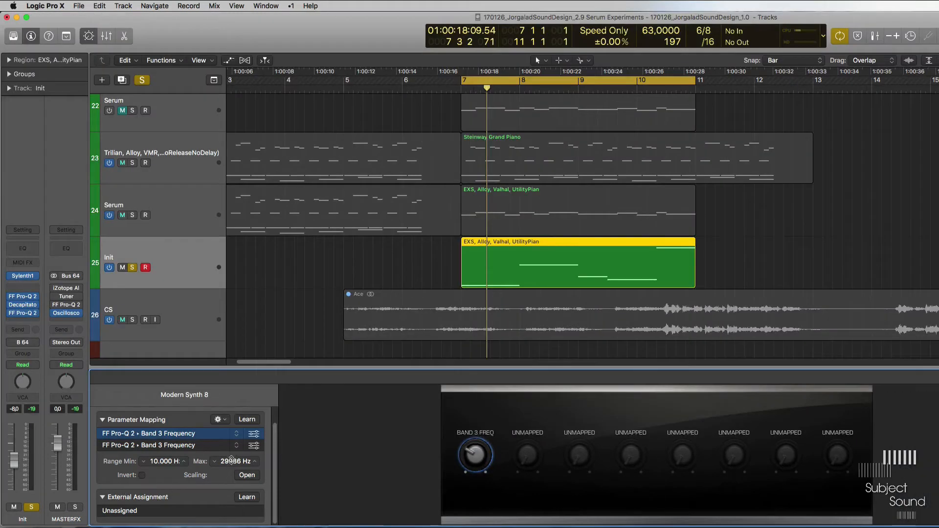
Step: Set the maximum range of both Band 3 Frequency mappings to 500 Hz
double_click(231, 460)
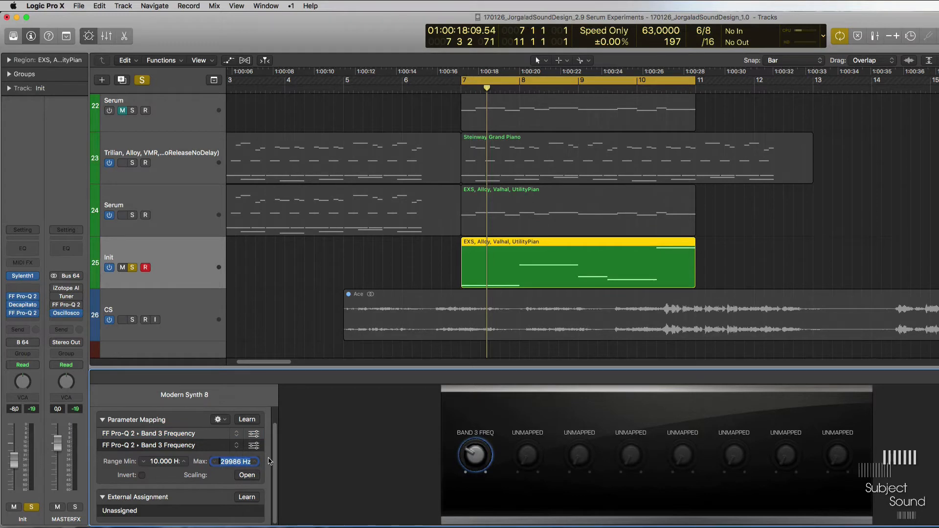
text(500)
key(Return)
click(204, 444)
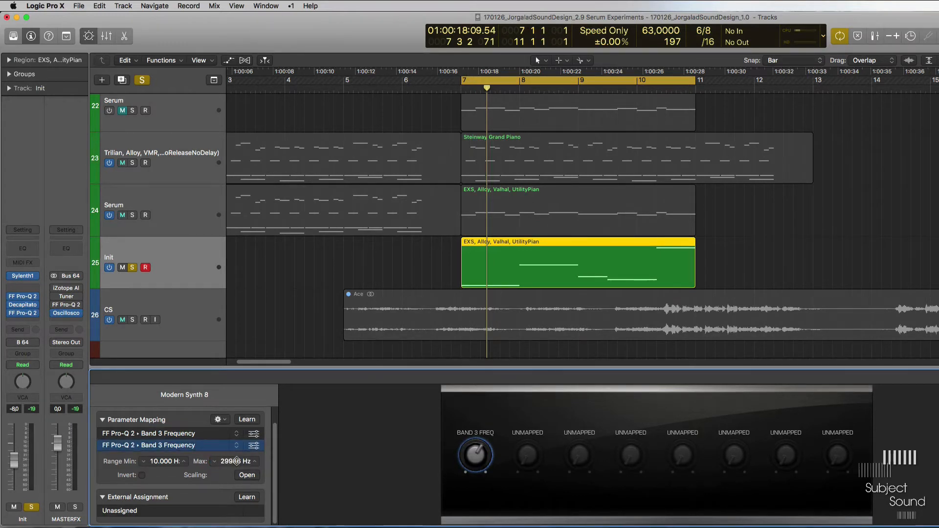
double_click(237, 462)
text(500)
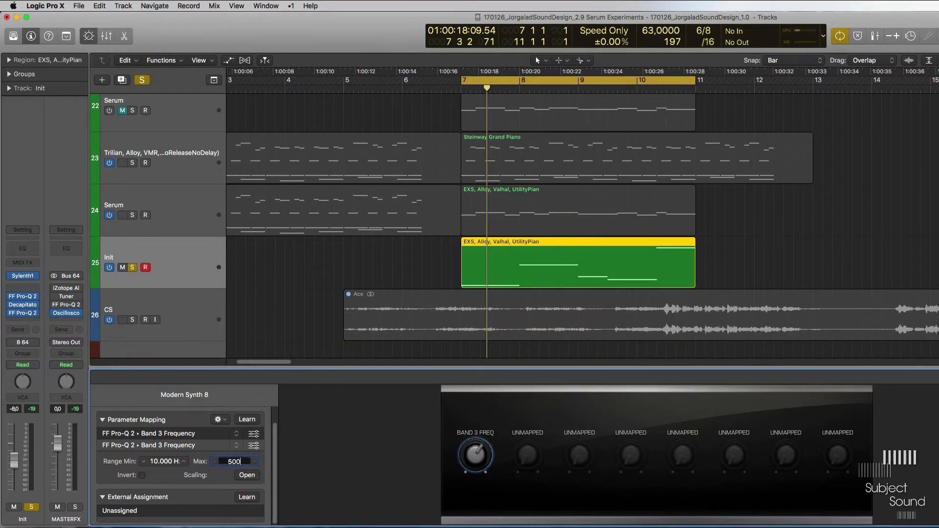
key(Return)
Step: Sweep the Band 3 Freq knob to its maximum and back down, checking the movement in both EQs
drag(468, 457, 490, 420)
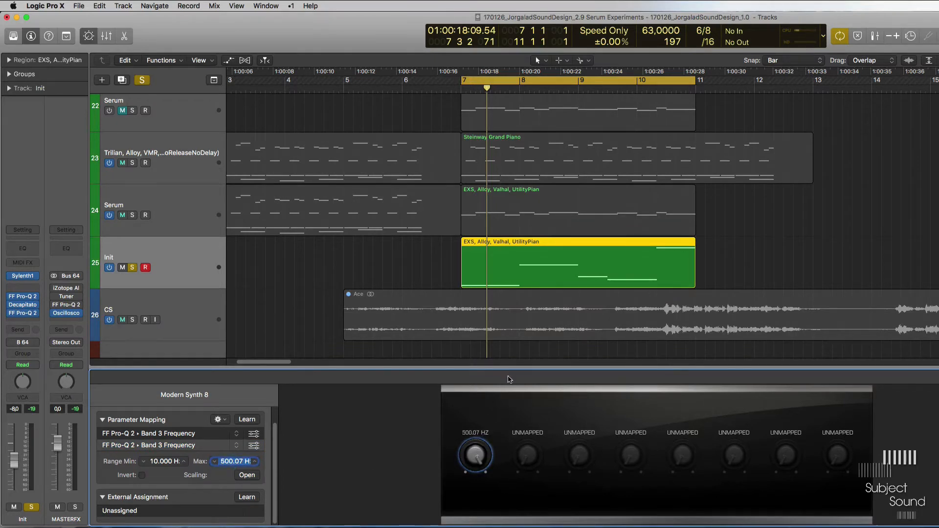
key(v)
mouse_move(491, 458)
mouse_down()
mouse_move(472, 527)
mouse_move(484, 434)
mouse_move(496, 438)
mouse_move(487, 454)
mouse_up()
key(v)
Step: Open the Init track's Decapitator and close the first Pro-Q 2 window
click(20, 305)
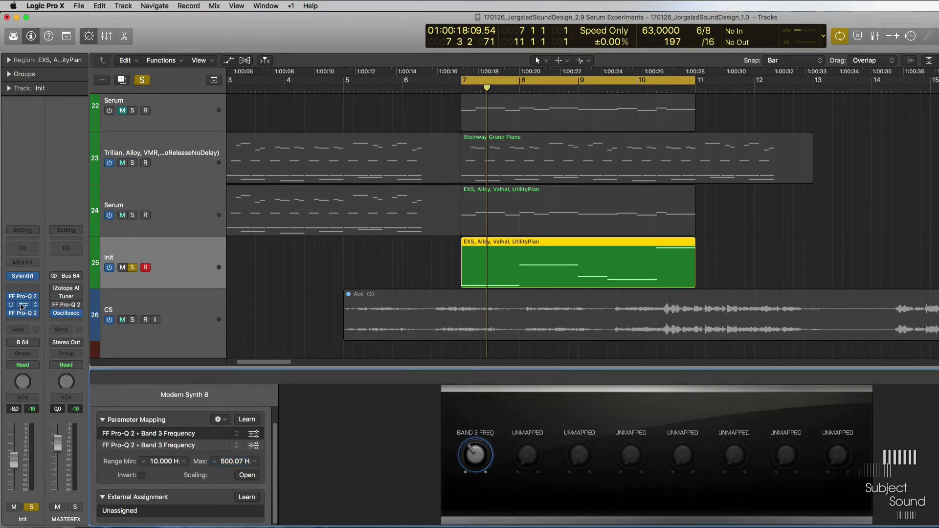
click(8, 20)
click(8, 20)
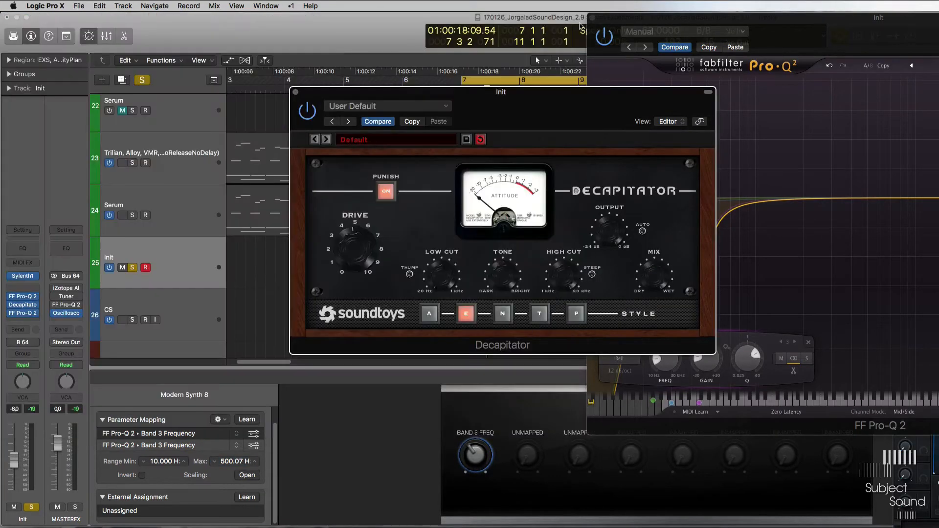
Step: Close the remaining Pro-Q 2 window and sweep the Band 3 Freq knob to hear the filtering through Decapitator
click(593, 18)
drag(570, 114, 506, 93)
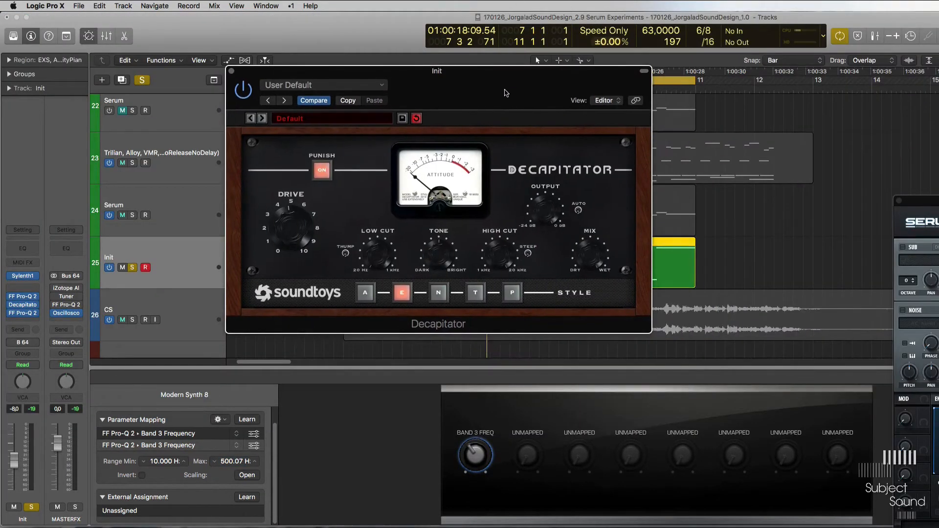
click(469, 478)
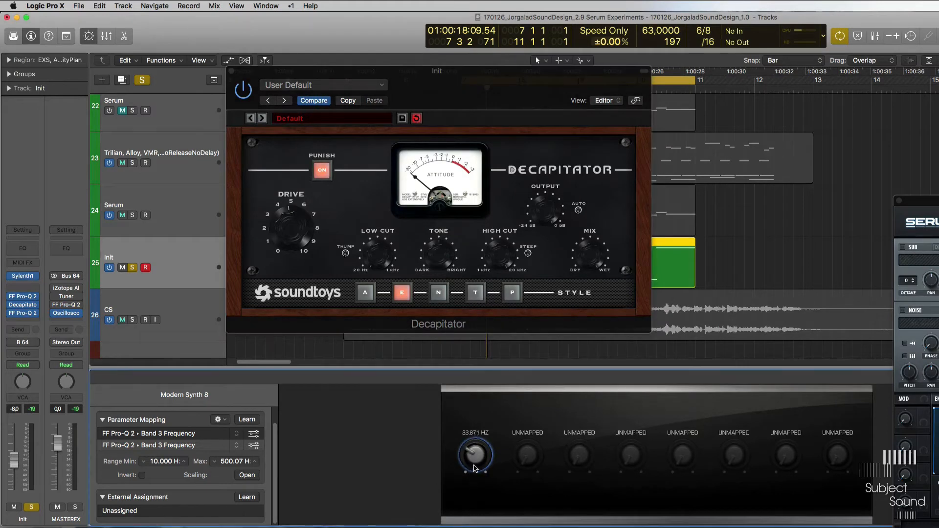
mouse_move(475, 457)
mouse_down()
mouse_move(479, 448)
mouse_move(481, 465)
mouse_up()
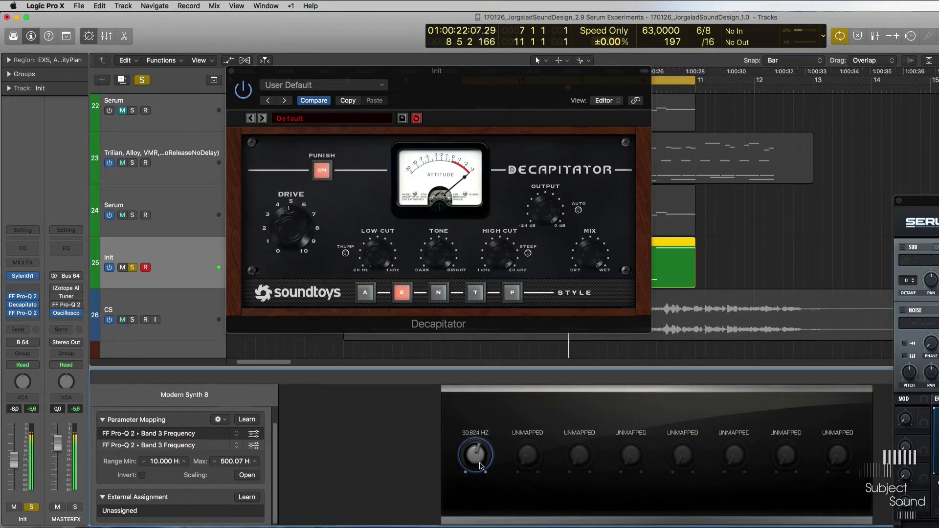
Step: Adjust Decapitator's Drive and switch its style to A, sweeping the Band 3 Freq knob to hear the distortion
drag(293, 223, 294, 204)
mouse_move(479, 450)
mouse_down()
mouse_move(477, 511)
mouse_move(473, 487)
mouse_move(461, 526)
mouse_move(472, 504)
mouse_move(465, 468)
mouse_move(488, 409)
mouse_move(488, 455)
mouse_up()
click(368, 295)
drag(494, 405, 492, 458)
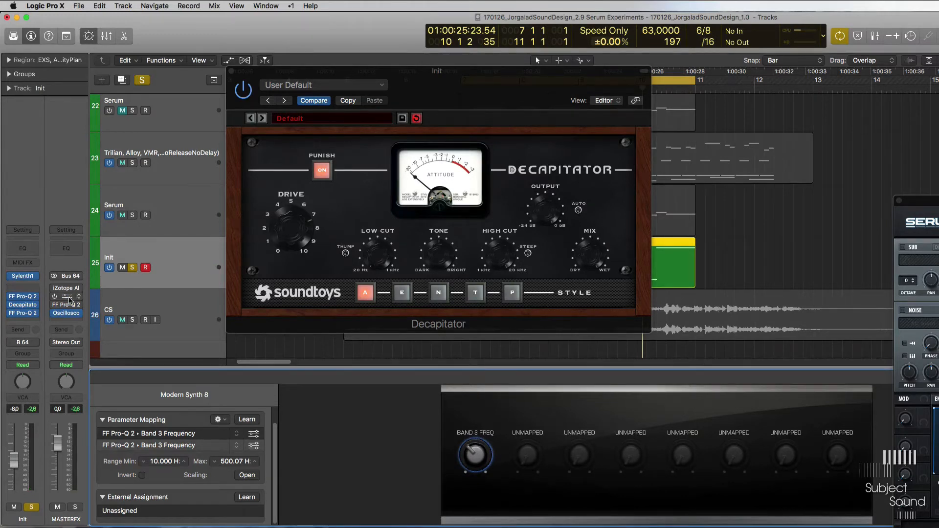
Step: Insert a stereo SoundToys PhaseMistress before the first Pro-Q 2 on the Init track and reposition its window
mouse_move(9, 296)
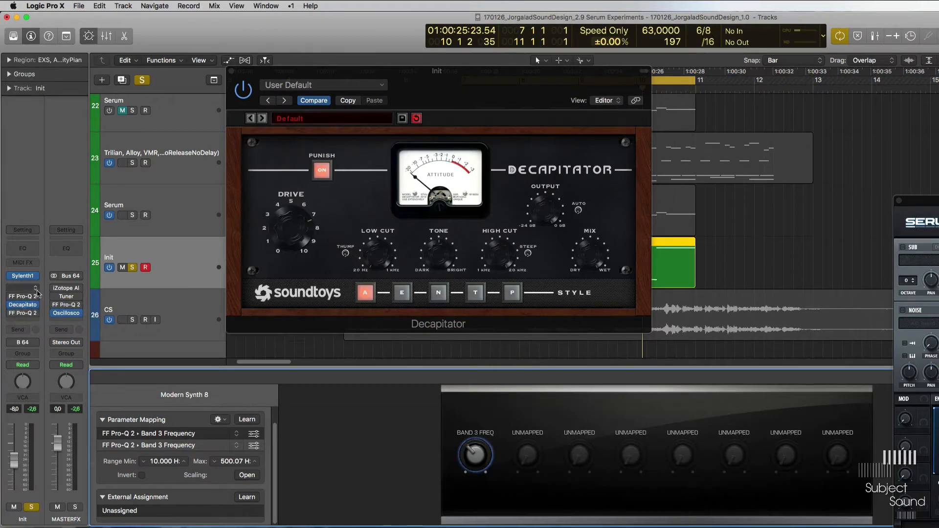
click(35, 292)
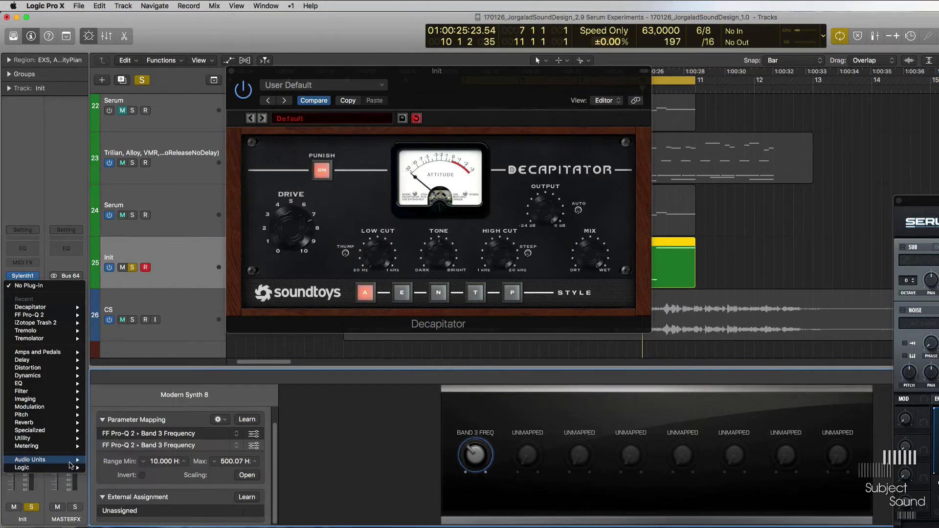
mouse_move(71, 461)
mouse_move(174, 435)
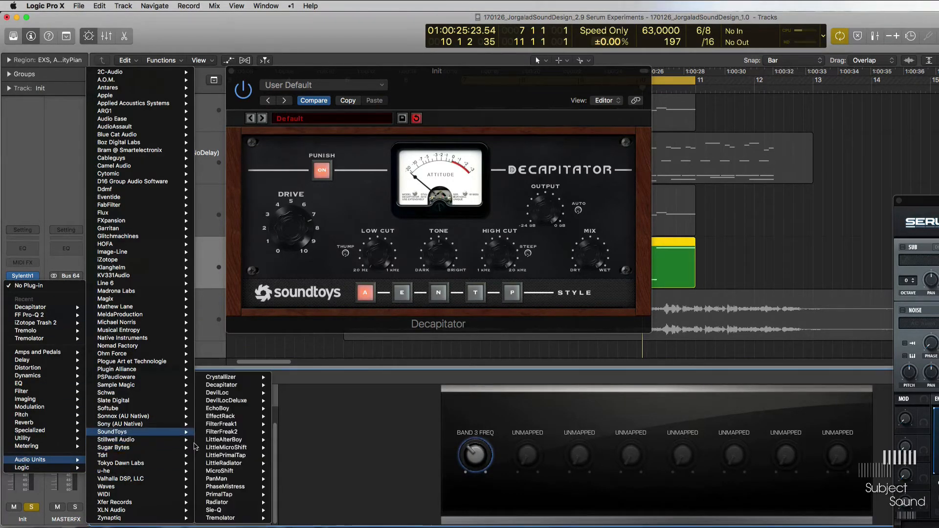
mouse_move(253, 491)
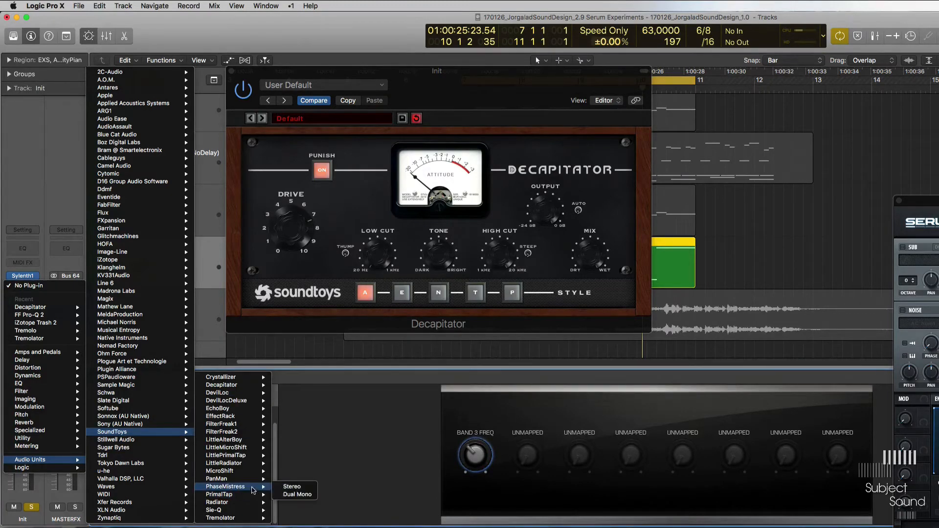
click(293, 488)
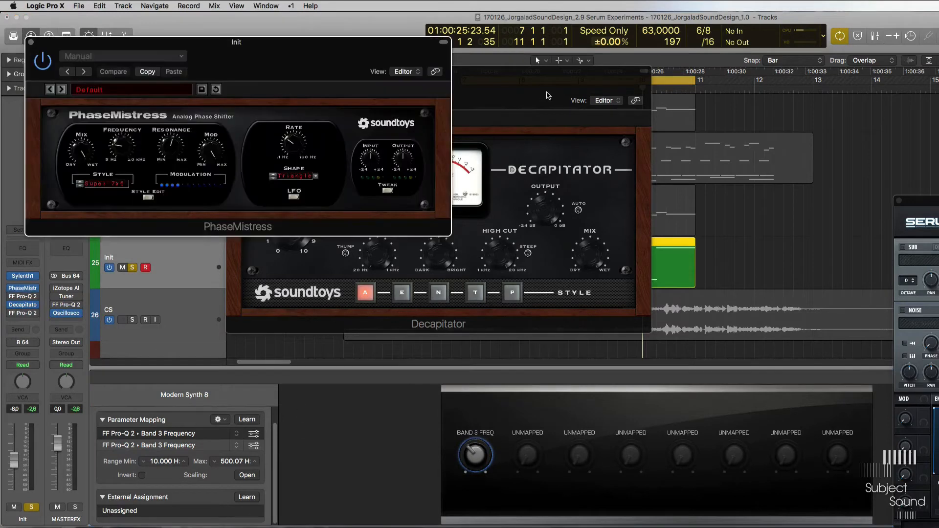
drag(331, 67, 448, 103)
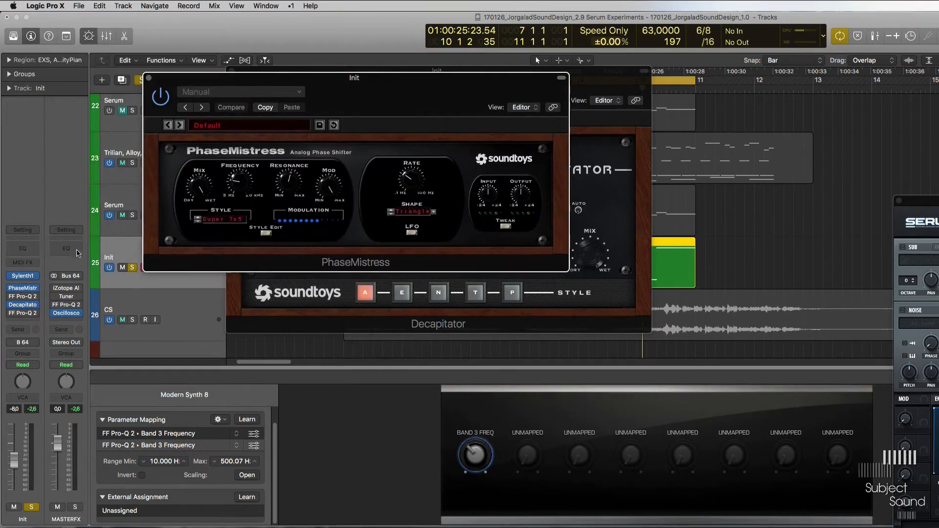
Step: Try a narrow bell cut in the first Pro-Q 2, move it to about 4221 Hz at -6.6 dB, and remove the band
click(21, 297)
drag(285, 199, 462, 306)
scroll(382, 298, up, 5)
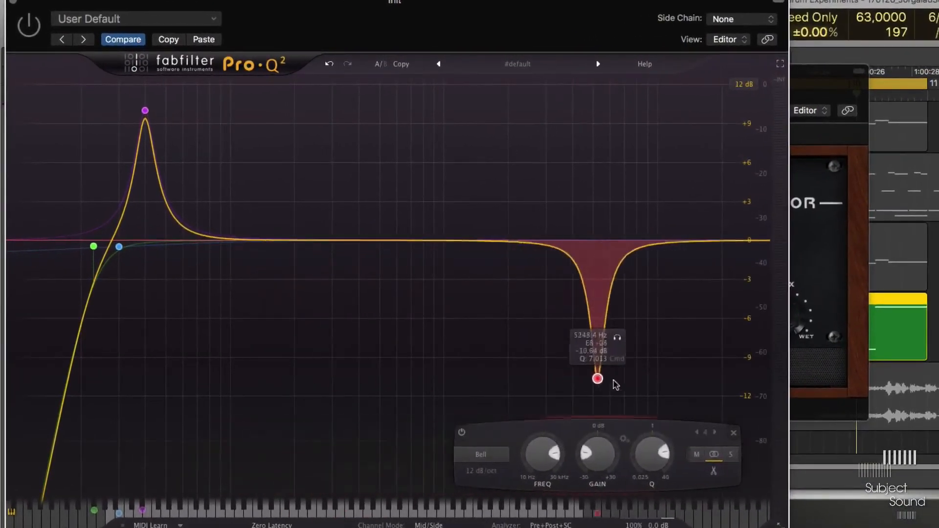
drag(615, 386, 581, 329)
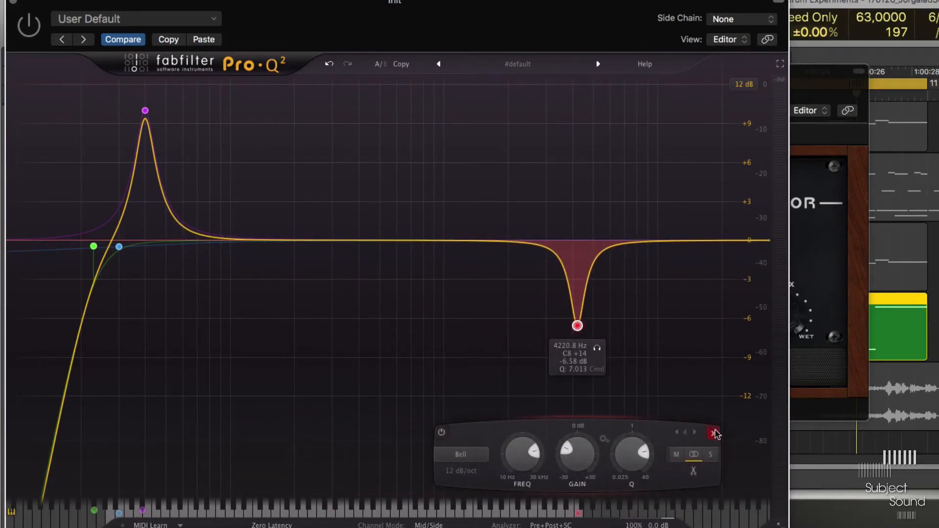
click(714, 434)
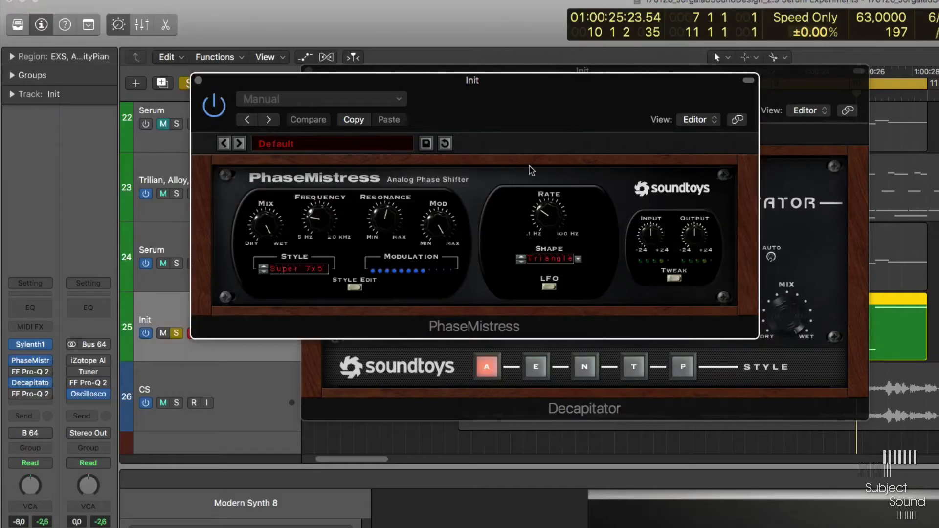
Step: Close the Decapitator window and open PhaseMistress's style editing section
drag(506, 108, 621, 150)
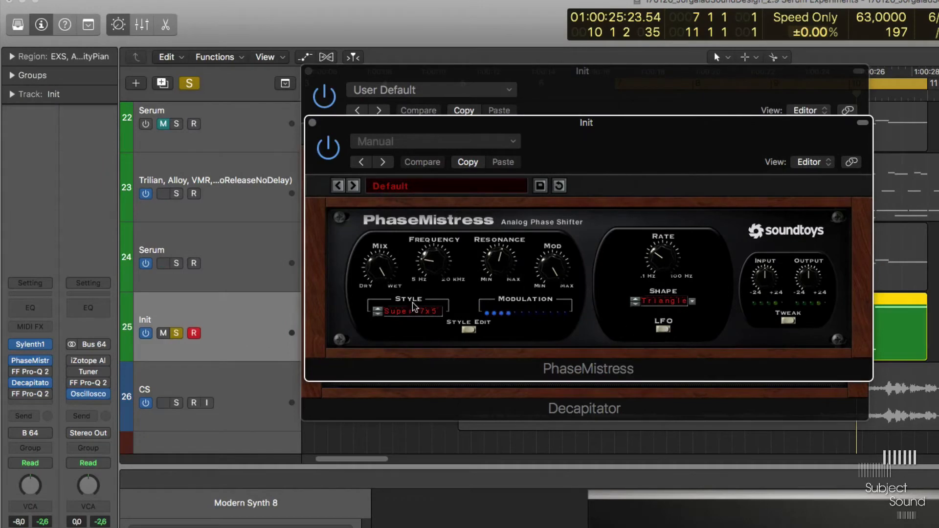
click(309, 71)
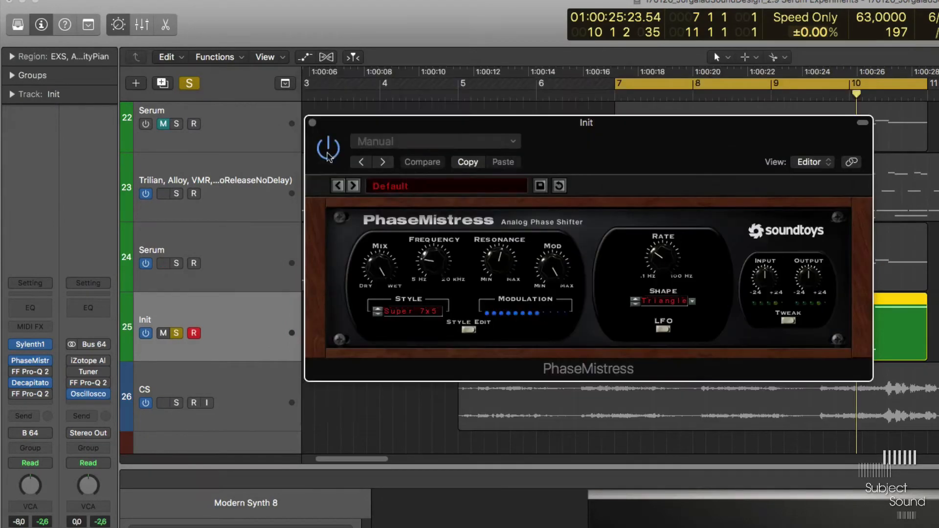
click(469, 330)
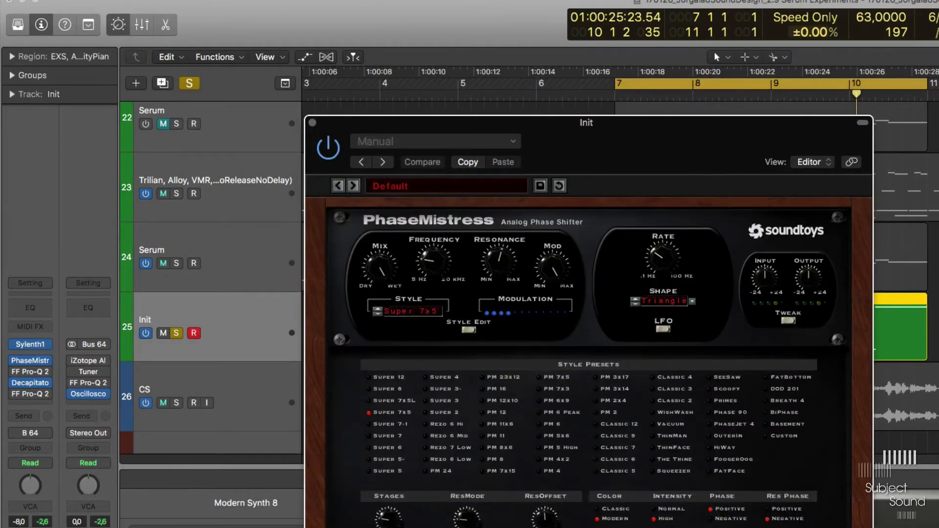
Step: Lower PhaseMistress's Mod amount and adjust its Frequency and Rate
drag(440, 261, 442, 267)
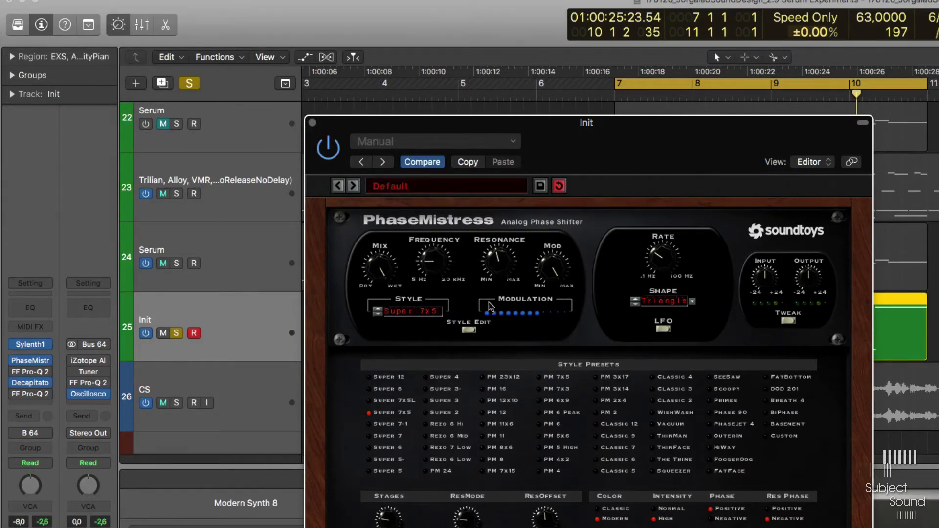
mouse_move(655, 264)
mouse_down()
mouse_move(664, 242)
mouse_move(673, 262)
mouse_move(663, 265)
mouse_up()
drag(560, 264, 557, 341)
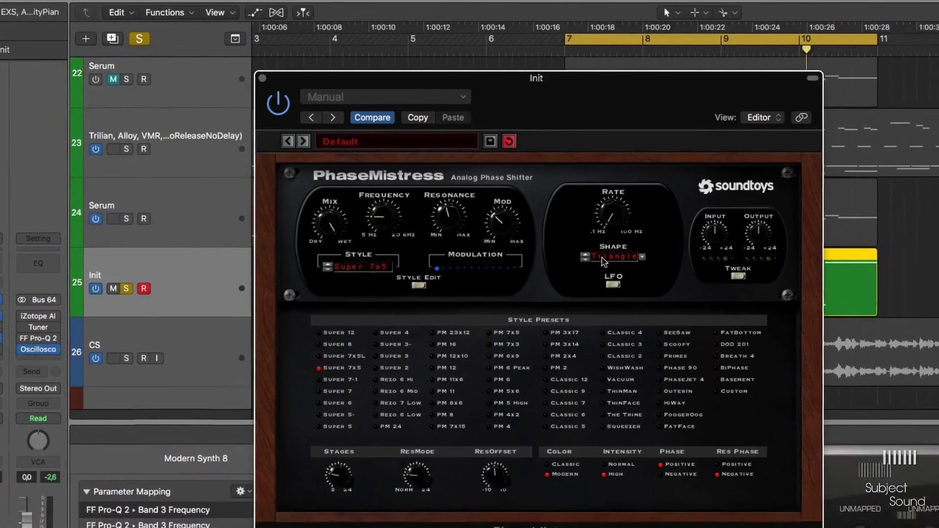
drag(665, 260, 663, 239)
drag(556, 142, 555, 141)
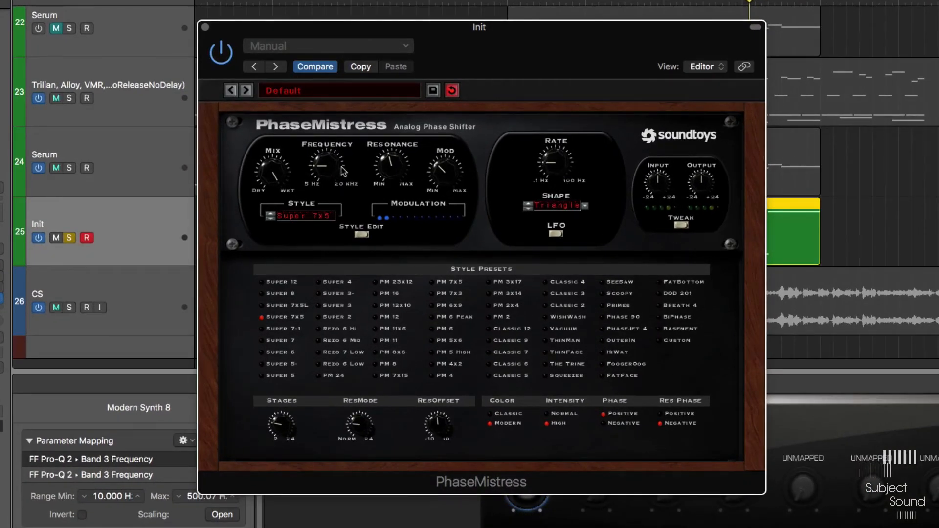
Step: Raise PhaseMistress's Resonance and turn Mod down to minimum, fine-tuning Frequency, Rate and Stages during playback
mouse_move(335, 162)
mouse_down()
mouse_move(332, 170)
mouse_move(334, 162)
mouse_up()
drag(386, 181, 412, 172)
drag(562, 165, 568, 125)
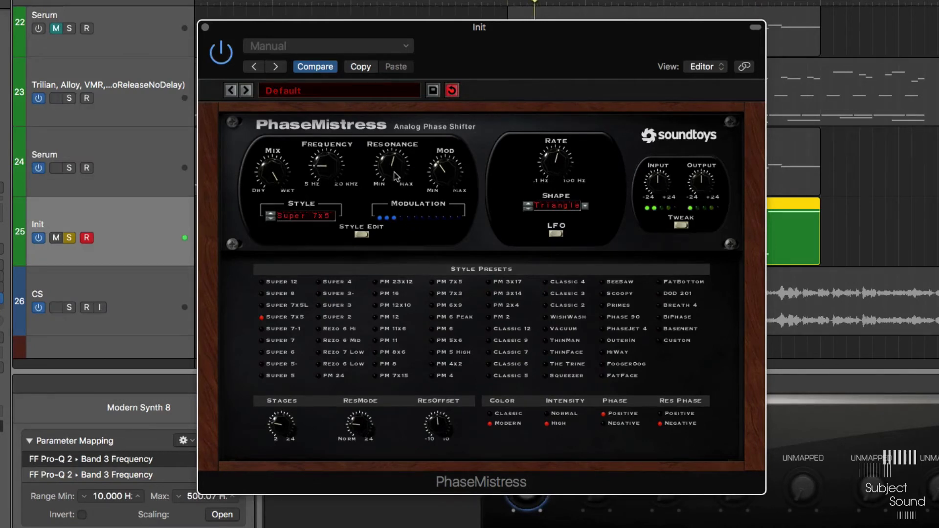
drag(442, 176, 438, 201)
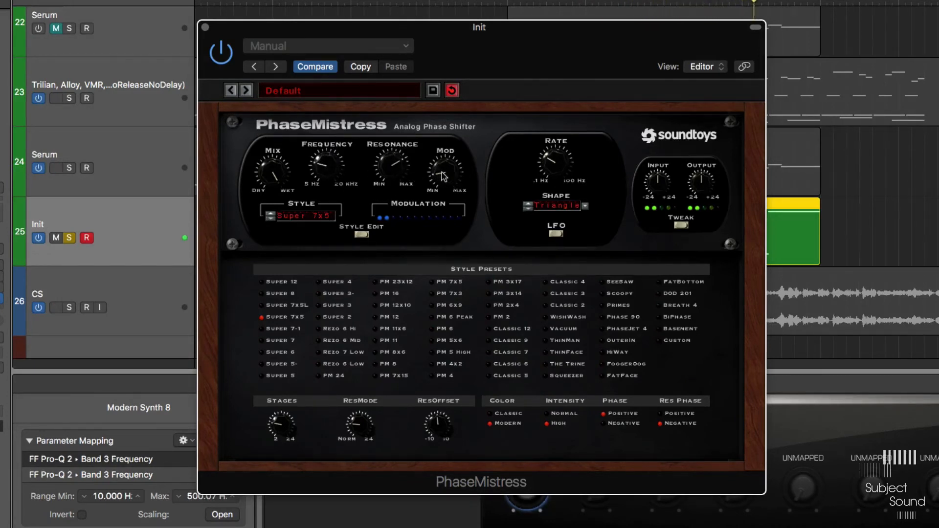
drag(441, 172, 441, 192)
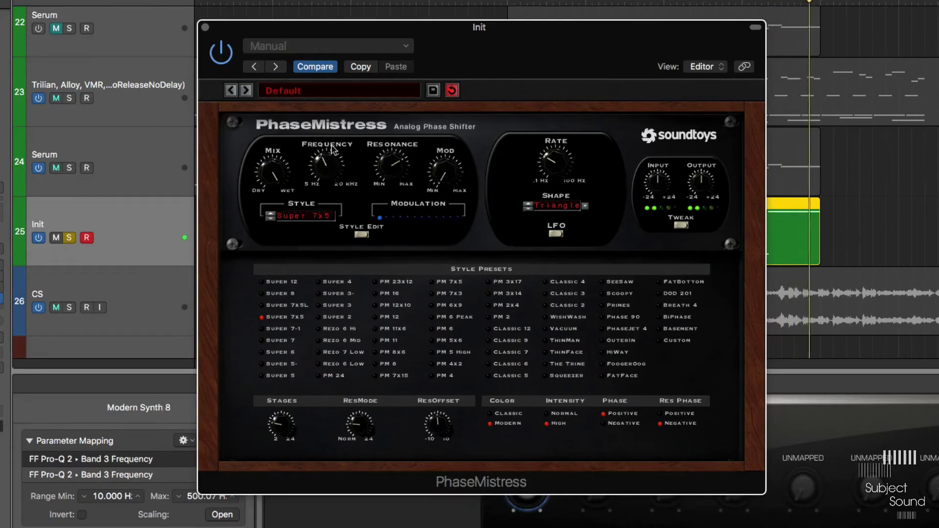
mouse_move(291, 427)
mouse_down()
mouse_move(291, 417)
mouse_move(269, 458)
mouse_move(289, 421)
mouse_up()
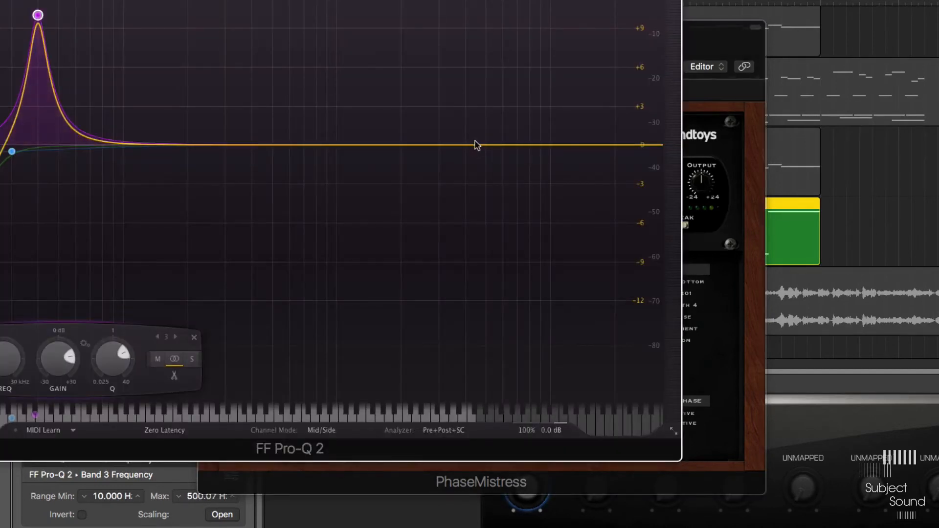
Step: Add two narrow bell cuts in the Pro-Q 2, about -8.8 dB at 406 Hz and -8 dB at 1500 Hz
drag(477, 145, 457, 222)
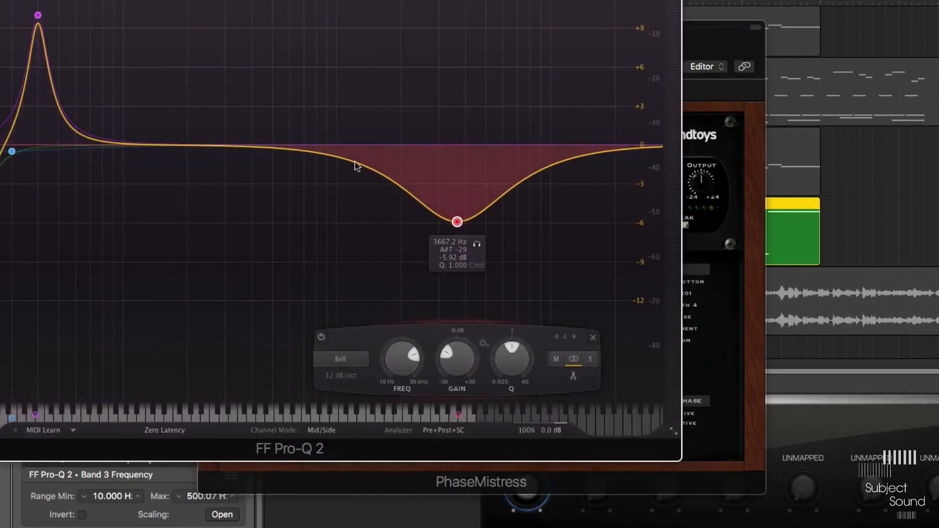
drag(280, 149, 253, 259)
drag(460, 224, 375, 249)
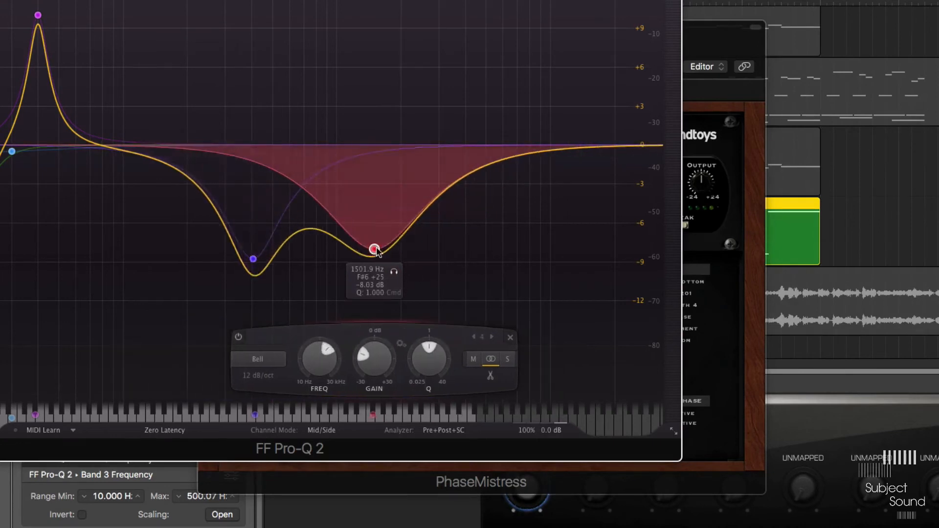
scroll(374, 249, up, 10)
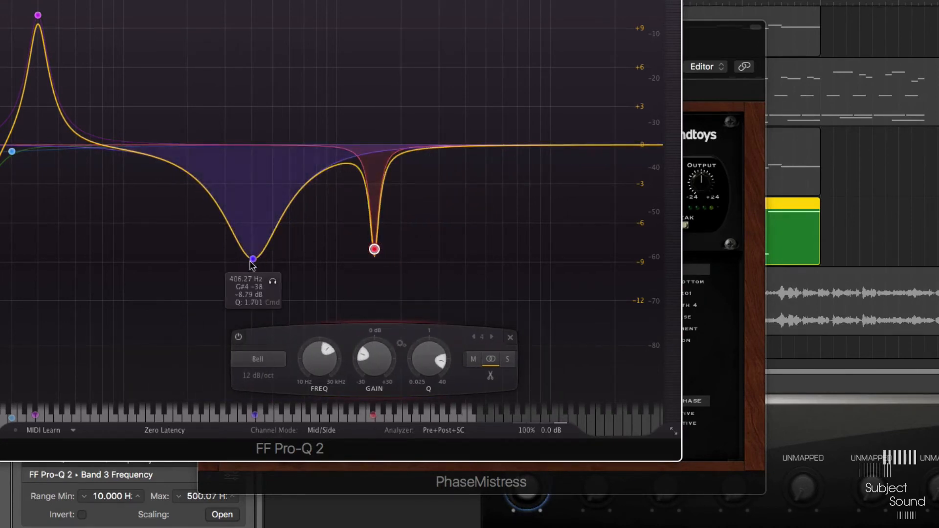
click(252, 259)
scroll(253, 259, up, 8)
Step: Select both bell cuts, sweep their frequencies together until the lower one is at about 319 Hz, and close the EQ
shift+click(374, 249)
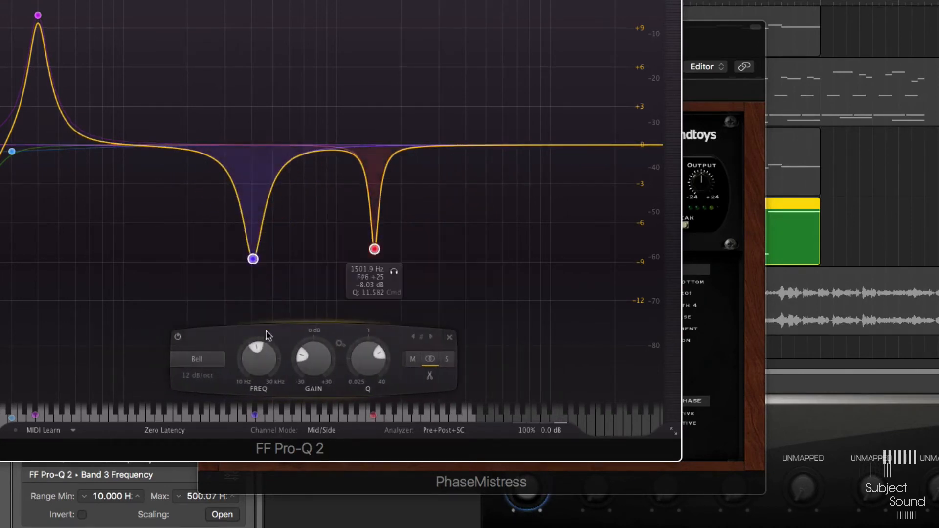
mouse_move(258, 362)
mouse_down()
mouse_move(259, 327)
mouse_move(271, 341)
mouse_move(271, 333)
mouse_move(271, 362)
mouse_up()
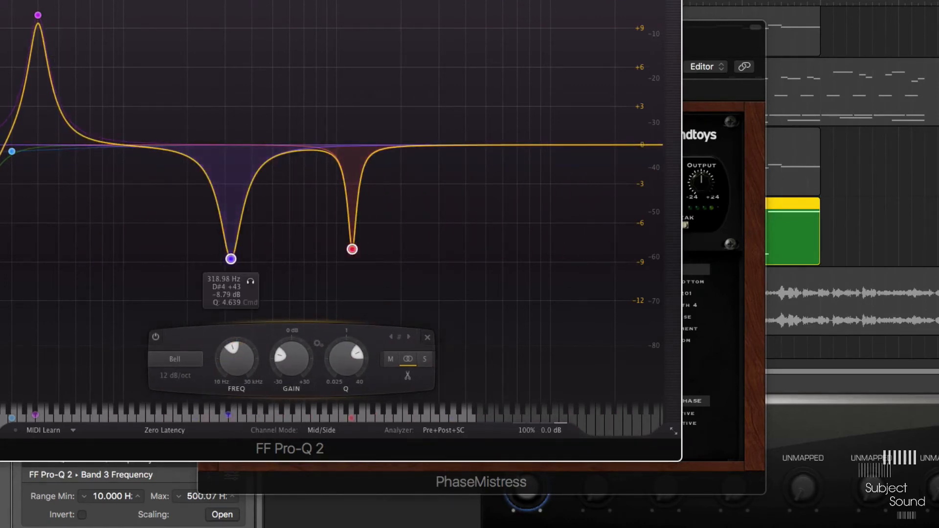
key(super+w)
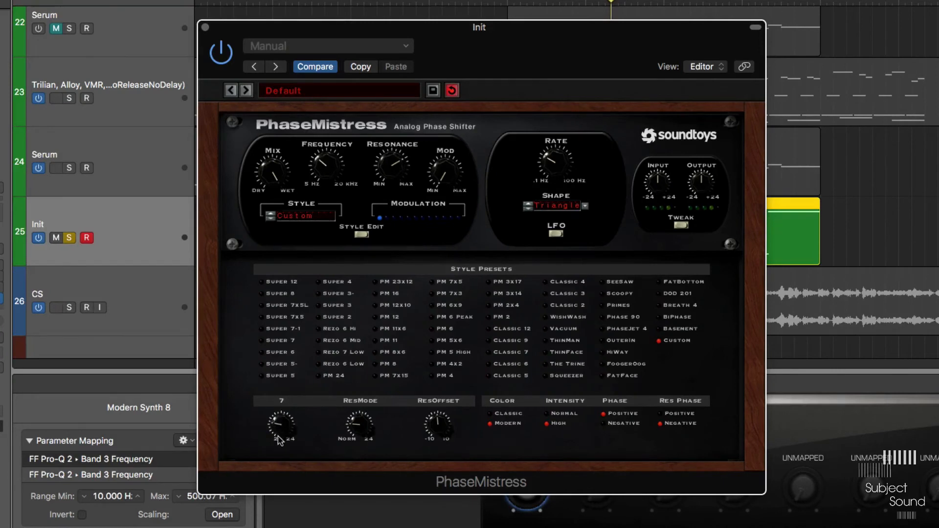
Step: Set PhaseMistress's Stages to 9, sweep its Frequency, and switch the bypassed plug-in back on
drag(279, 440, 282, 405)
drag(327, 166, 327, 175)
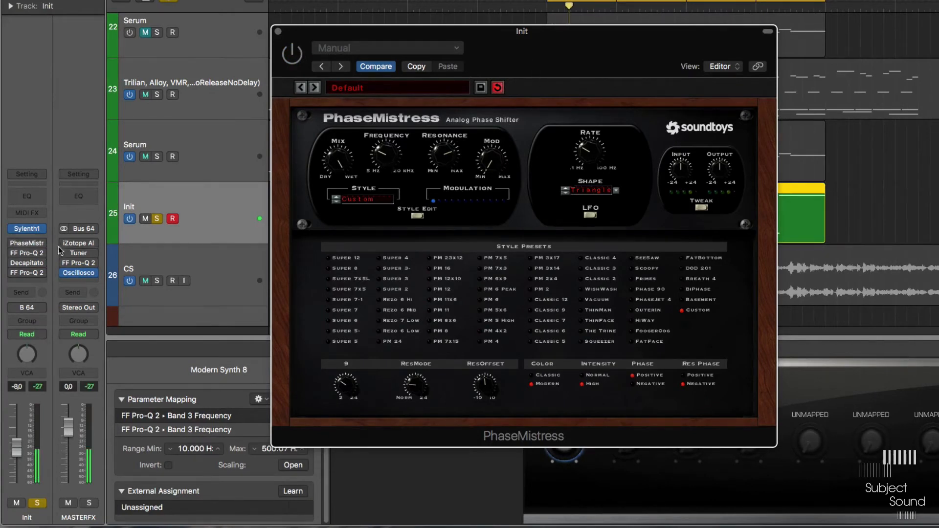
click(16, 240)
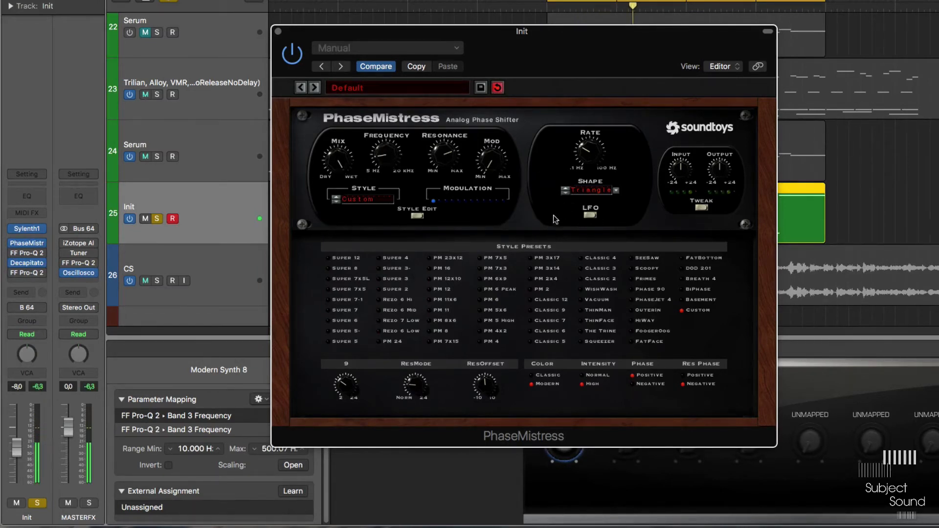
Step: Set PhaseMistress's LFO shape to Square and adjust its Mod amount and Rate to hear the stepped modulation
click(594, 191)
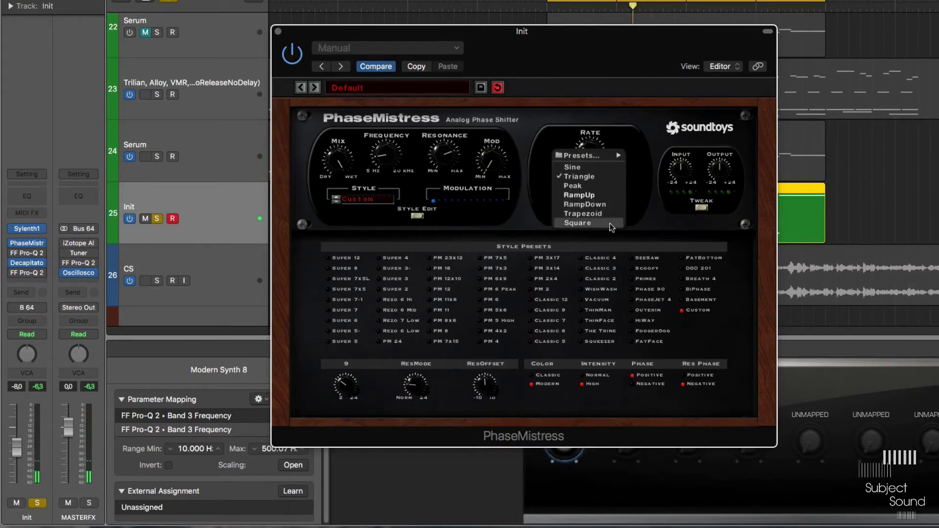
click(611, 224)
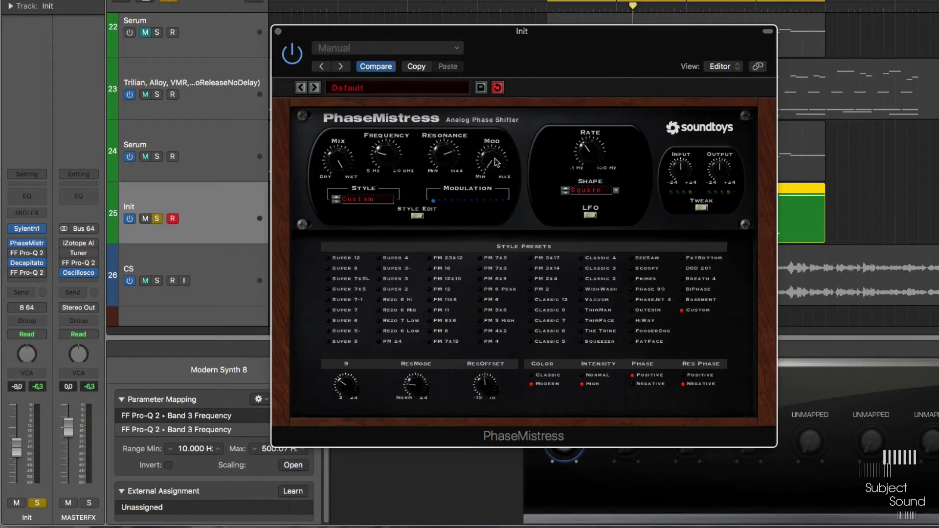
drag(495, 159, 498, 148)
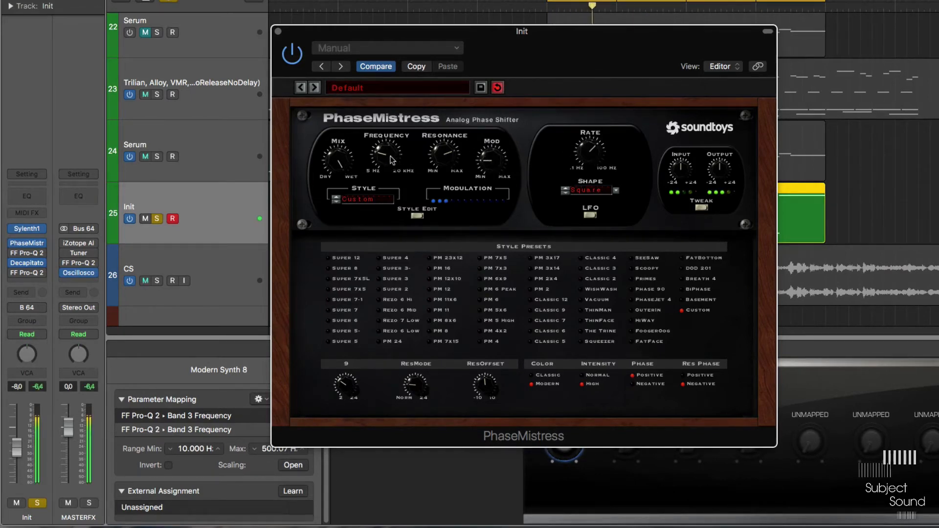
mouse_move(589, 153)
mouse_down()
mouse_move(592, 171)
mouse_move(592, 152)
mouse_up()
Step: Load a factory StepDwn preset as PhaseMistress's LFO shape and advance to StepDwn8
click(603, 190)
mouse_move(612, 156)
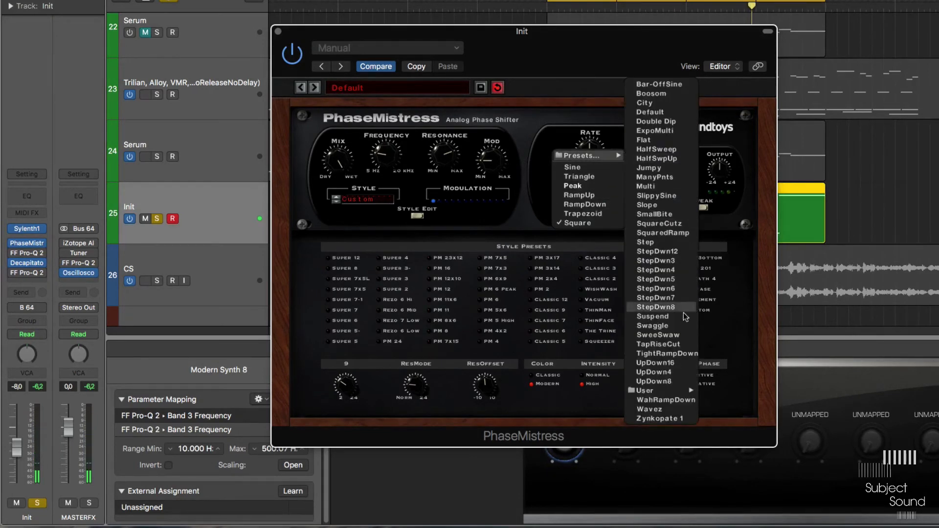
click(687, 285)
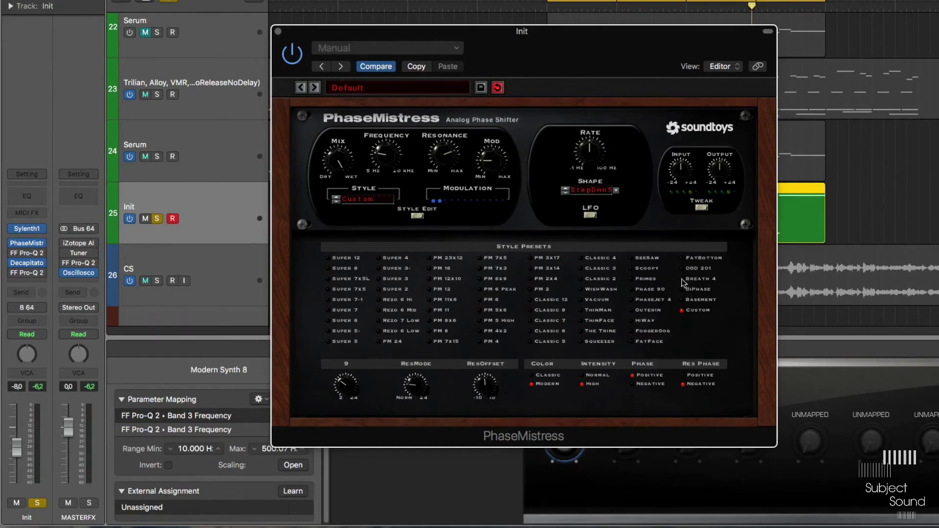
click(565, 188)
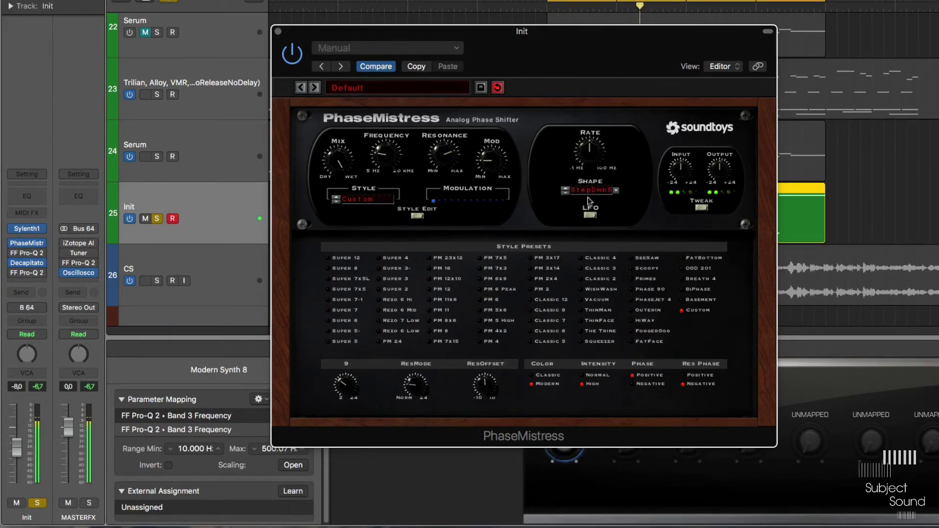
Step: Open PhaseMistress's LFO tweak settings and redraw several steps of the descending pattern into a custom shape
click(702, 209)
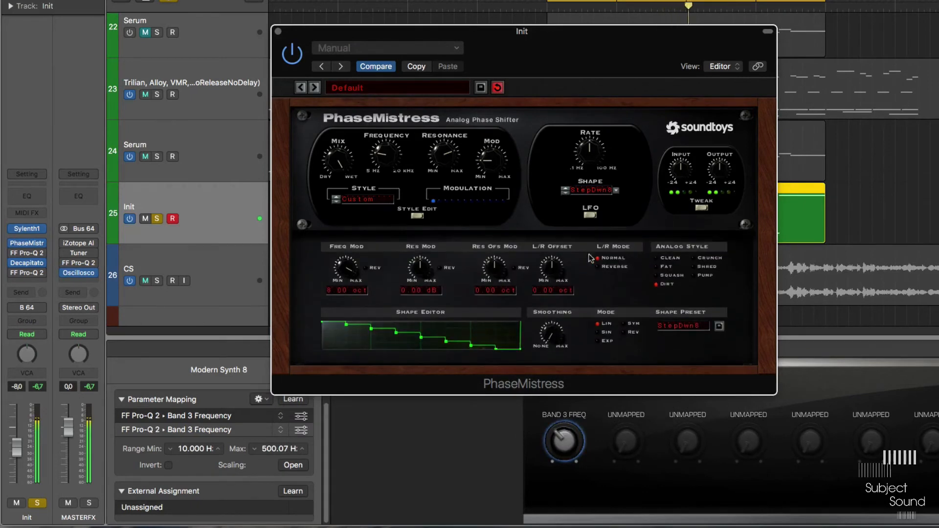
drag(405, 333, 434, 386)
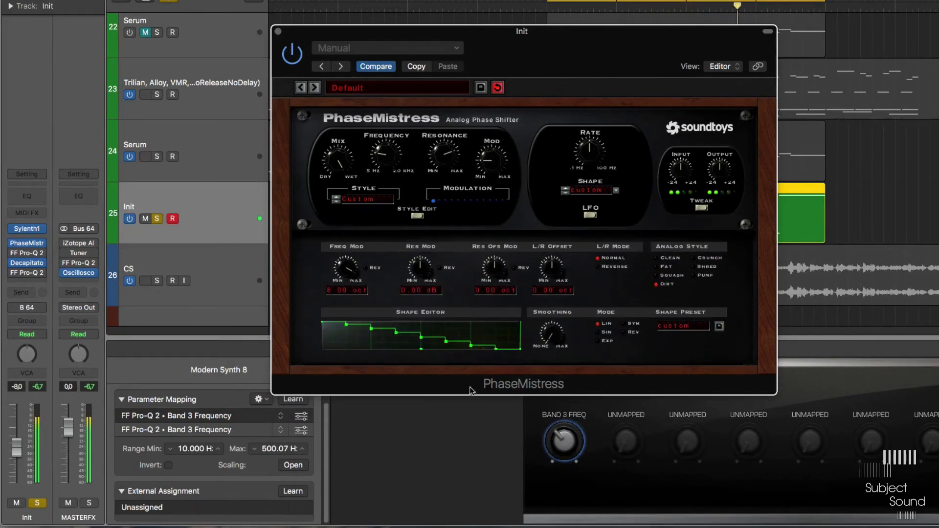
drag(459, 342, 468, 291)
drag(455, 341, 429, 281)
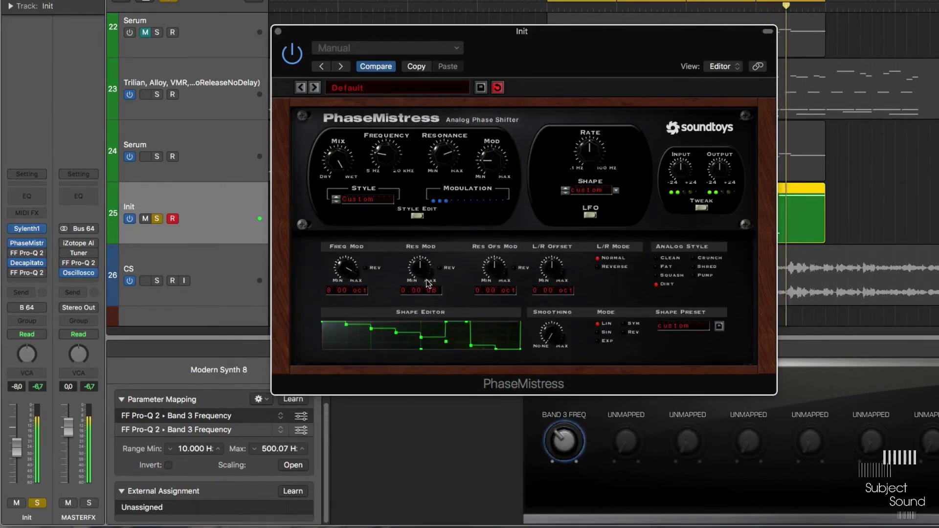
click(498, 327)
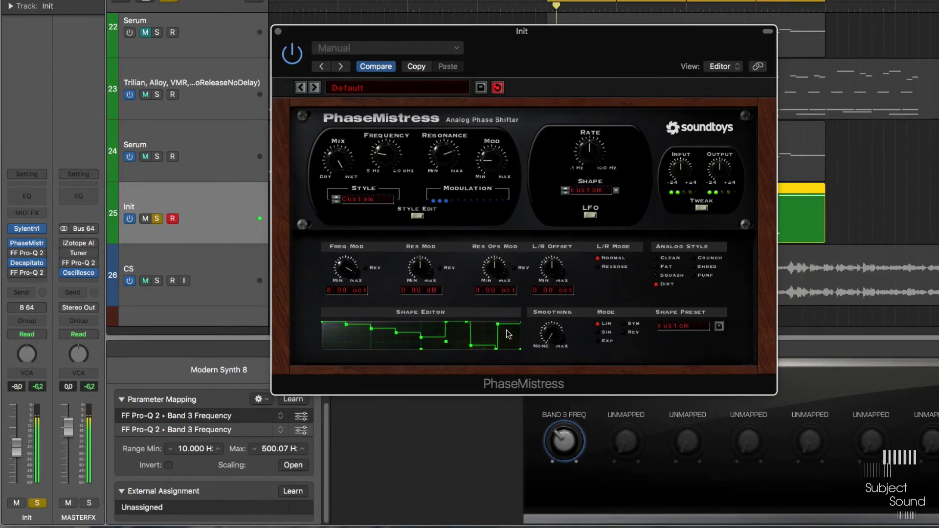
drag(509, 330, 509, 335)
Step: Set PhaseMistress's LFO shape to Sine, slow its Rate slightly, play the bass, and close the plug-in window
click(588, 190)
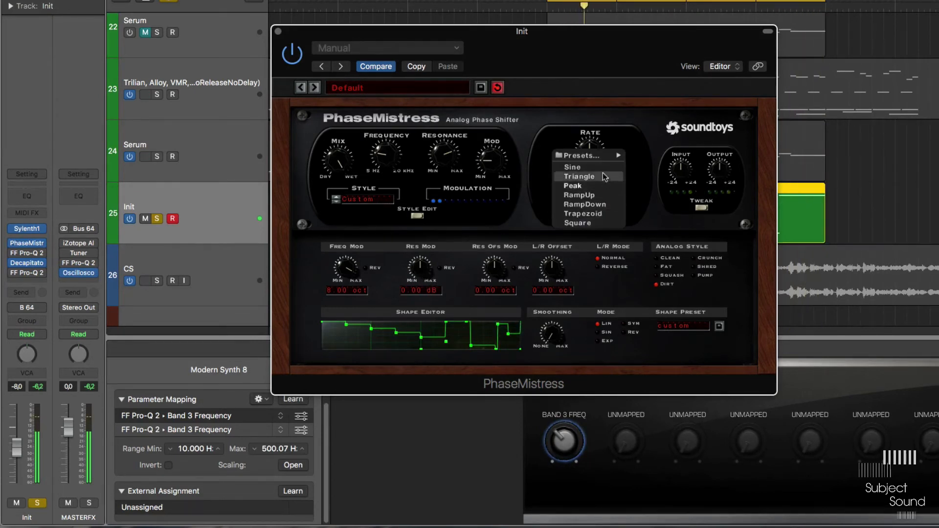
click(592, 169)
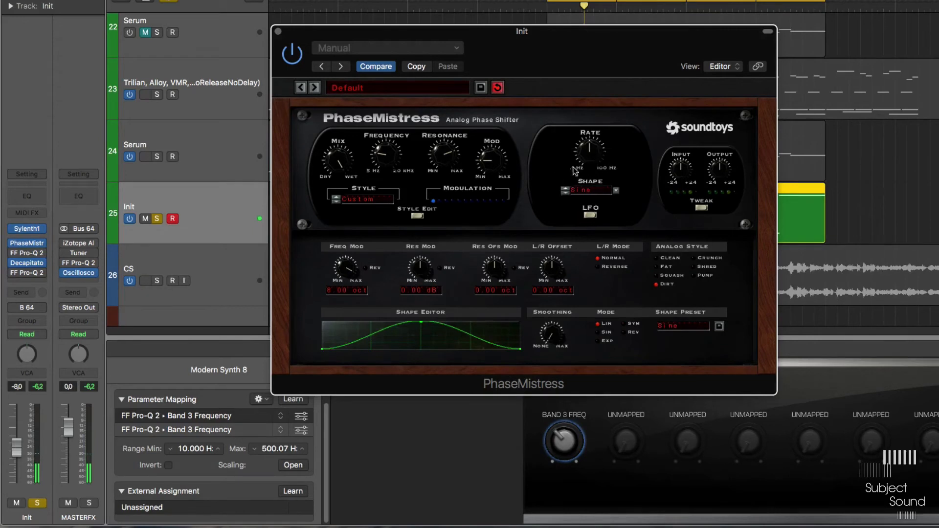
drag(587, 143, 593, 150)
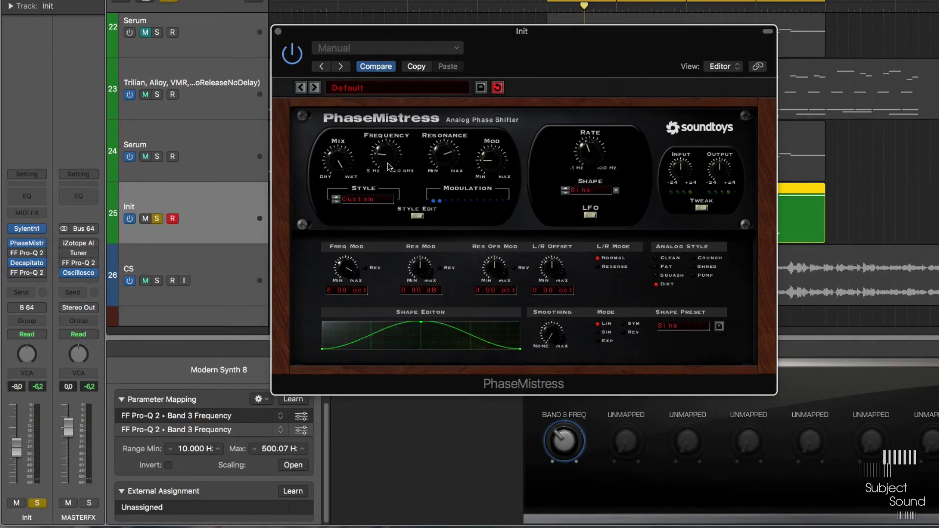
key(space)
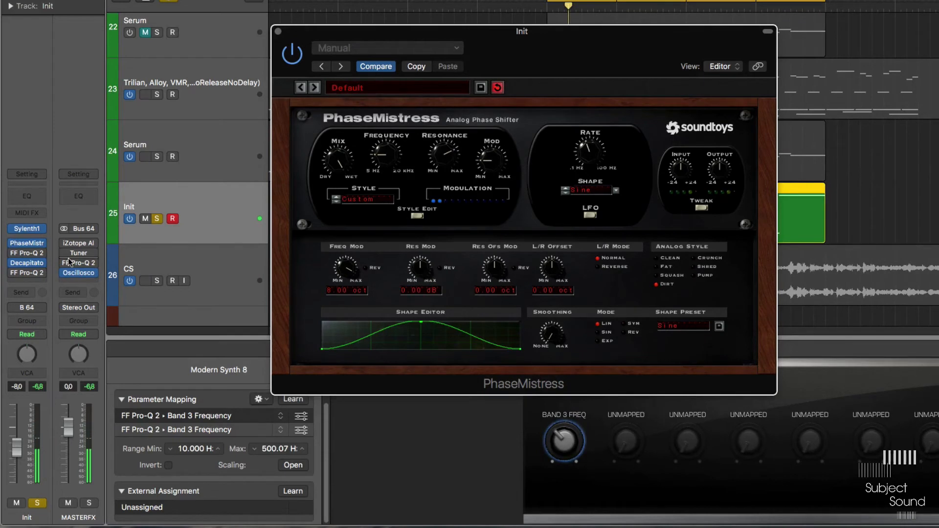
key(super+w)
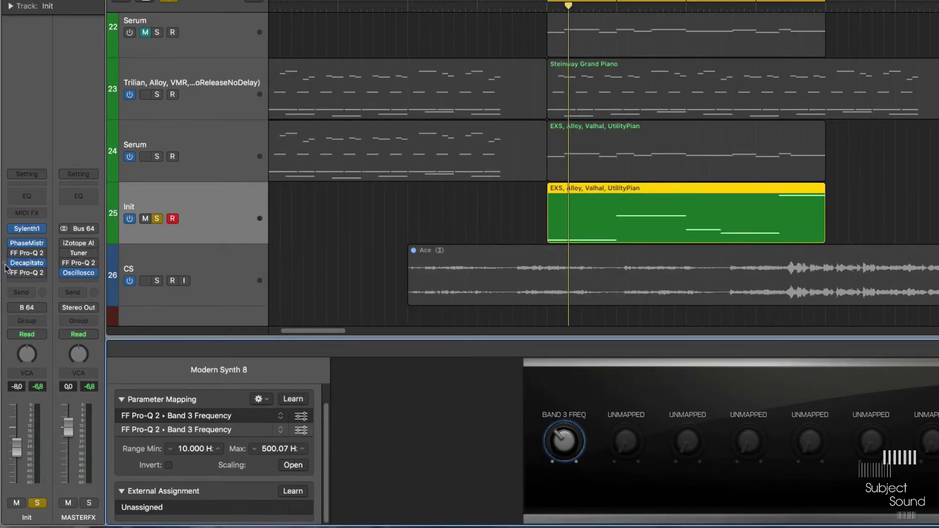
Step: Open Decapitator and switch Punish off and back on to compare the saturation
click(28, 264)
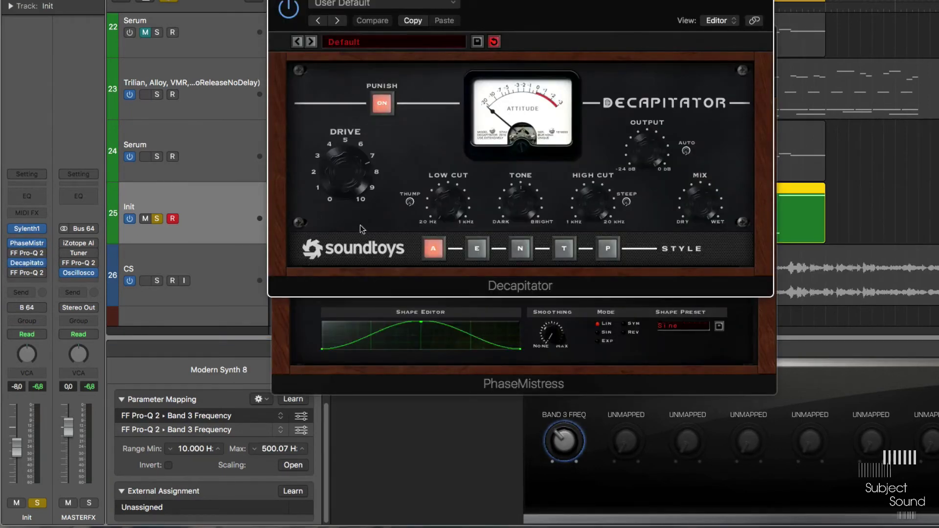
click(382, 103)
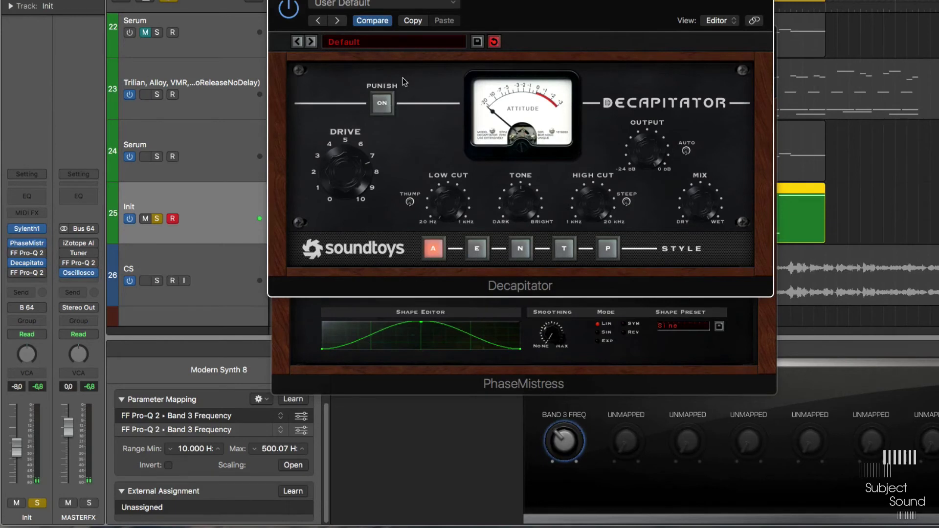
click(384, 104)
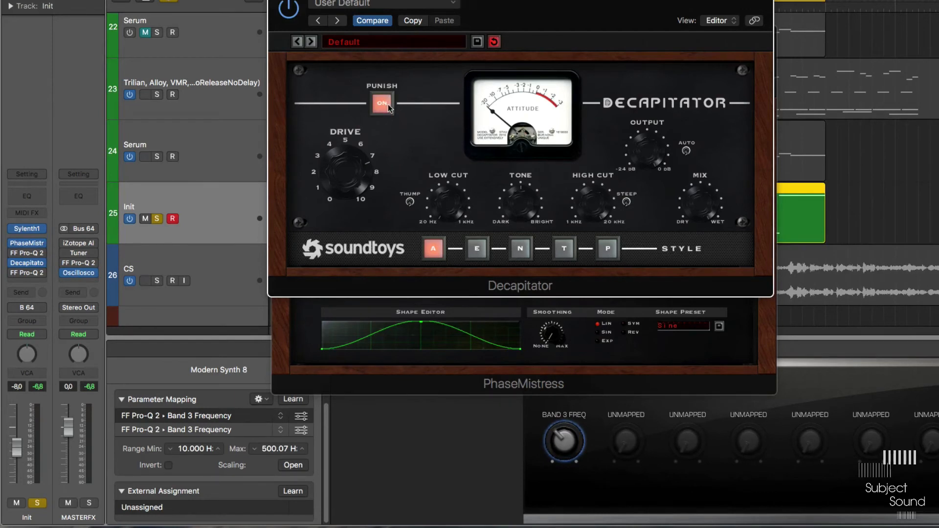
Step: Insert a stereo Gain plug-in between PhaseMistress and the first Pro-Q 2 on the Init track
click(43, 255)
mouse_move(96, 430)
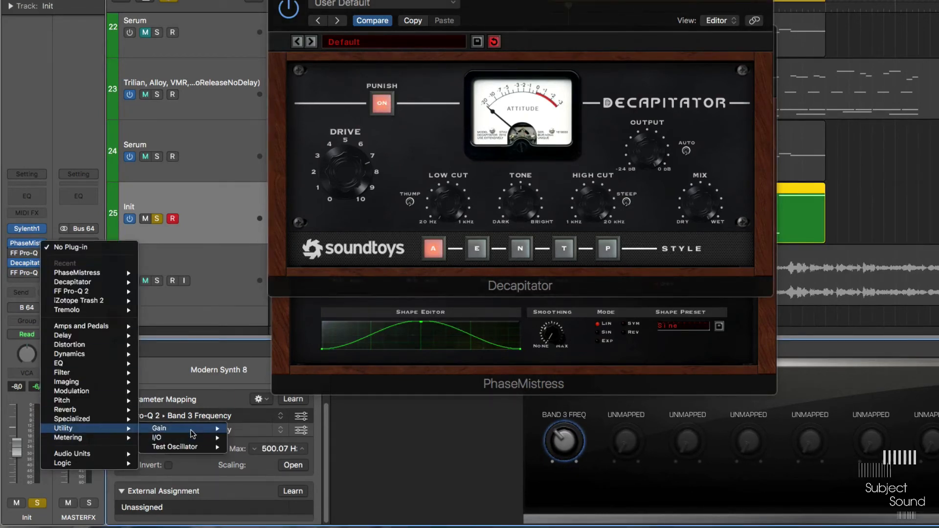
mouse_move(207, 429)
click(250, 429)
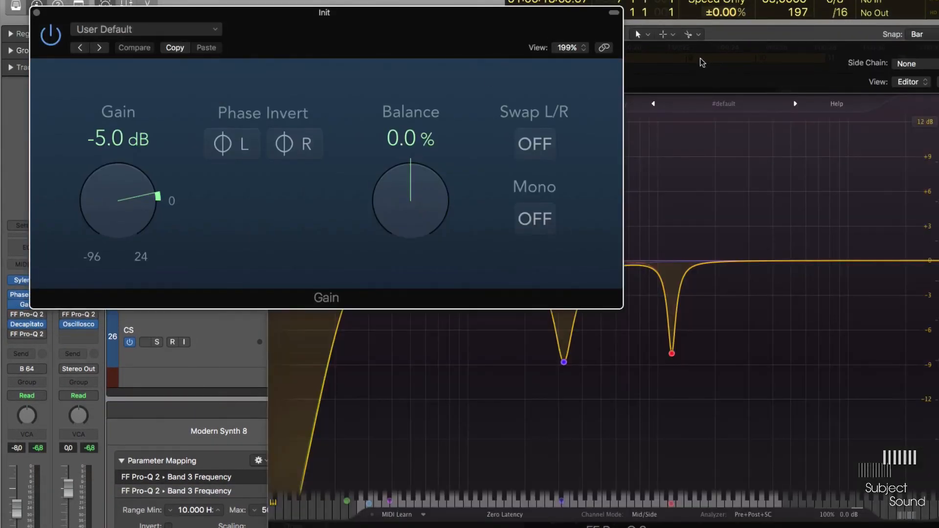
Step: Arrange the Gain and PhaseMistress windows side by side and set the Gain before the distortion to +20 dB
drag(712, 70, 747, 69)
click(311, 45)
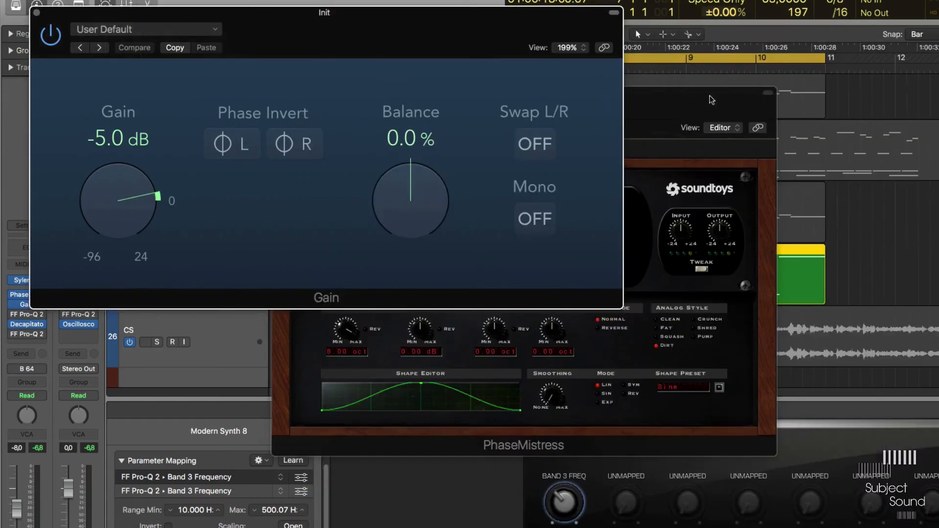
drag(712, 107, 807, 63)
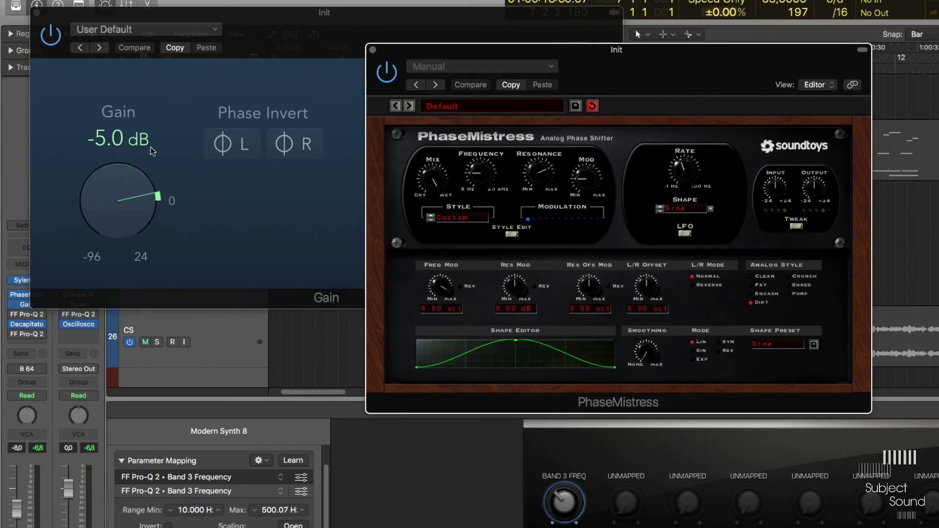
drag(326, 55, 422, 27)
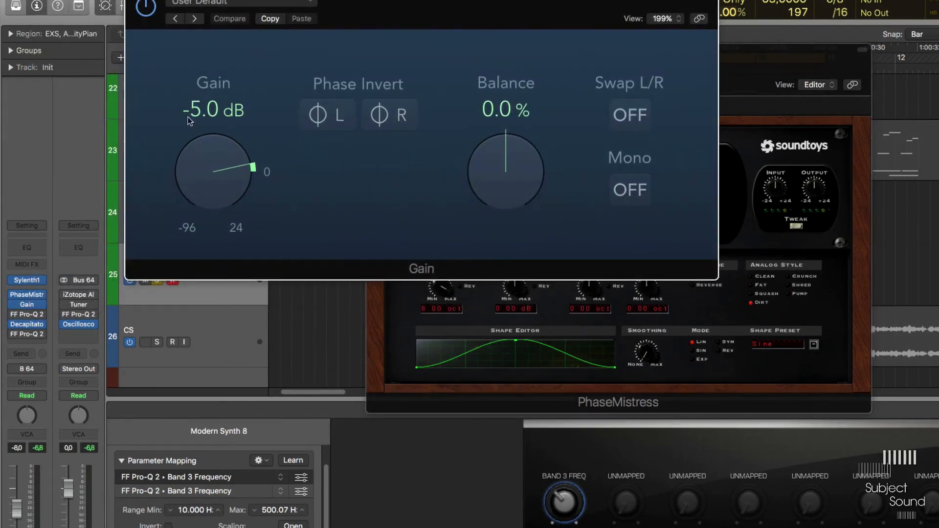
double_click(213, 109)
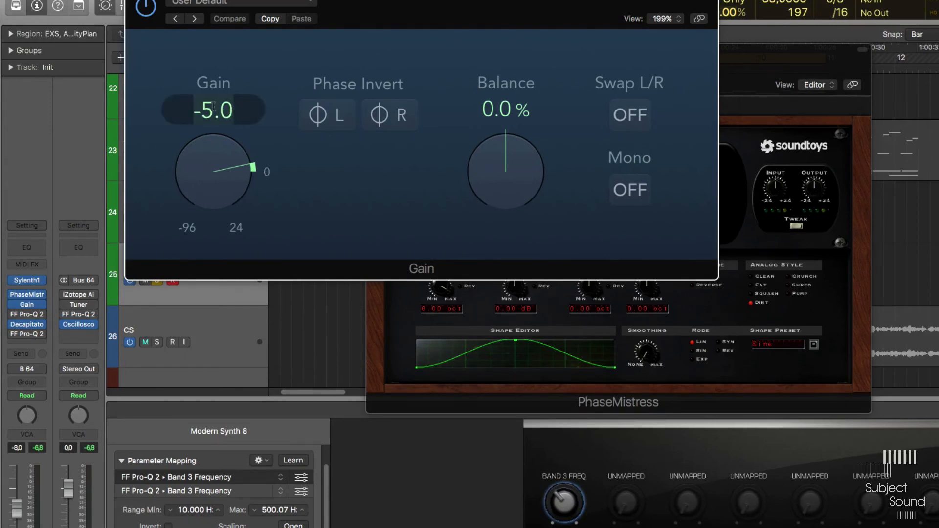
text(20)
key(Return)
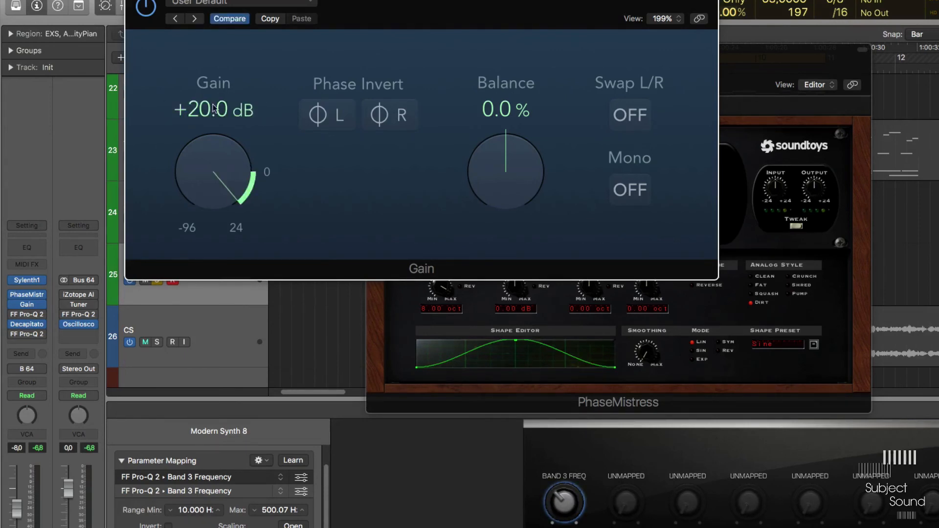
Step: Insert a second stereo Gain at the end of the chain, set it to -20 dB, and place it below the first Gain
click(43, 344)
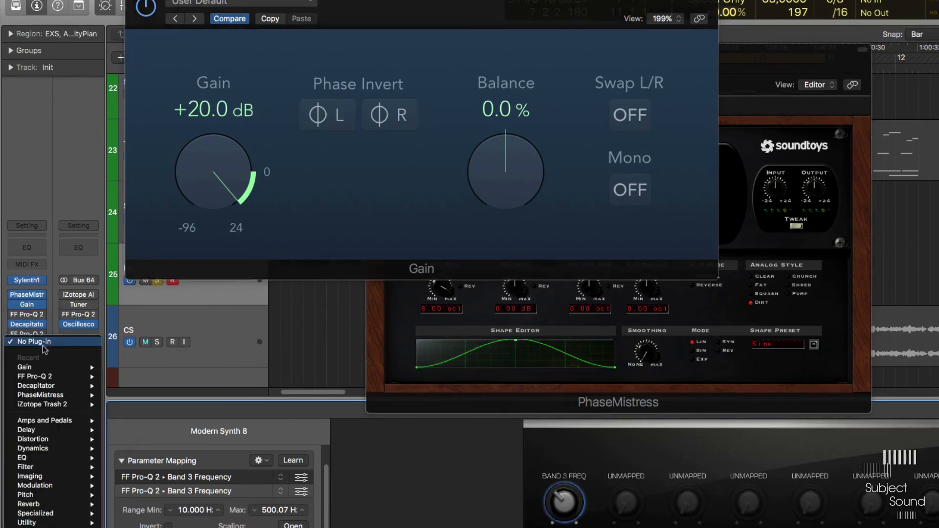
mouse_move(73, 522)
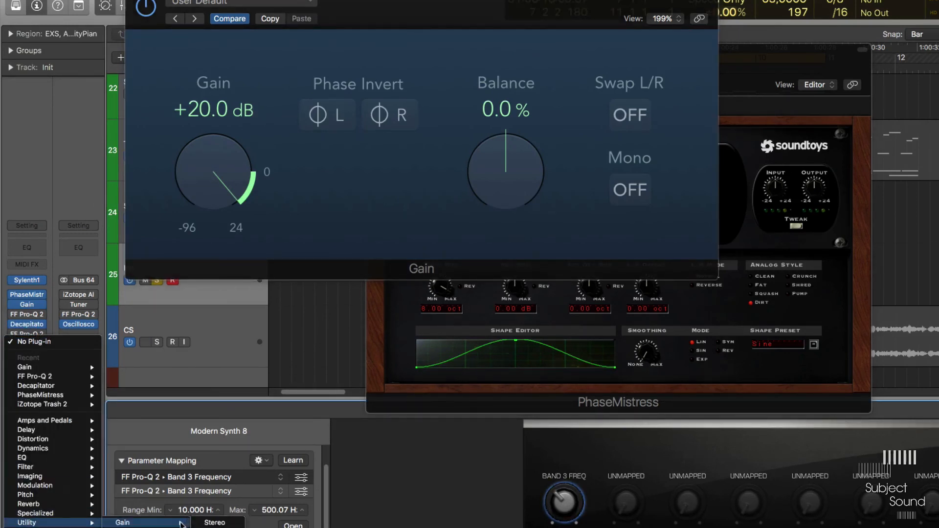
click(221, 524)
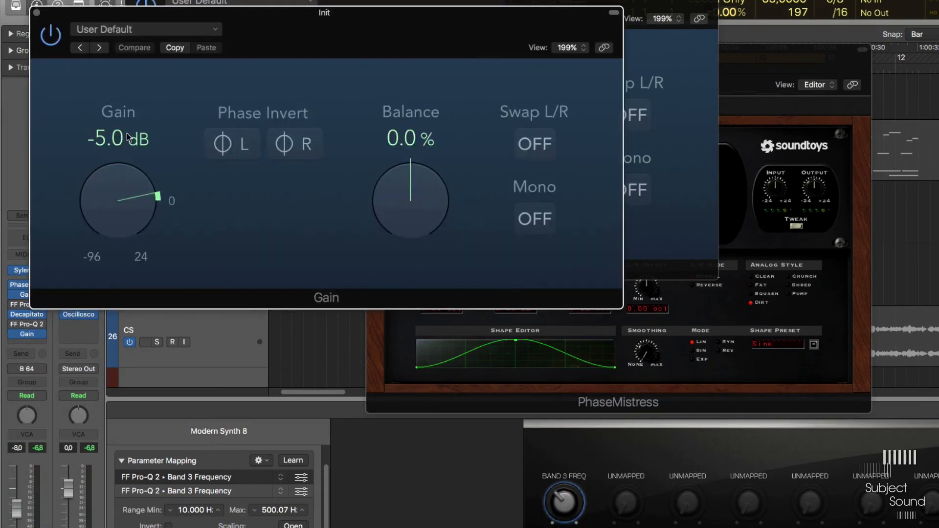
double_click(130, 138)
text(-20)
key(Return)
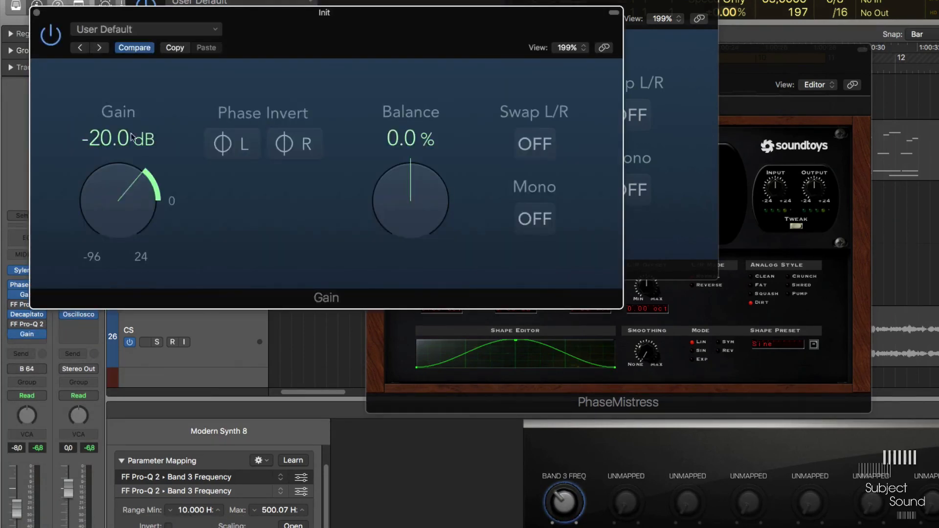
drag(355, 38, 465, 353)
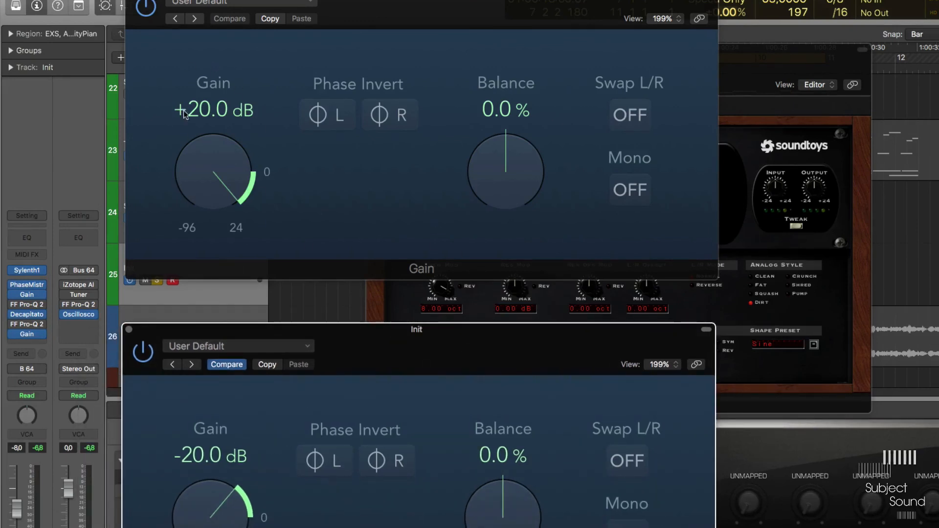
Step: Reopen Decapitator, switch Punish off, and reposition its window among the other plug-ins
click(791, 50)
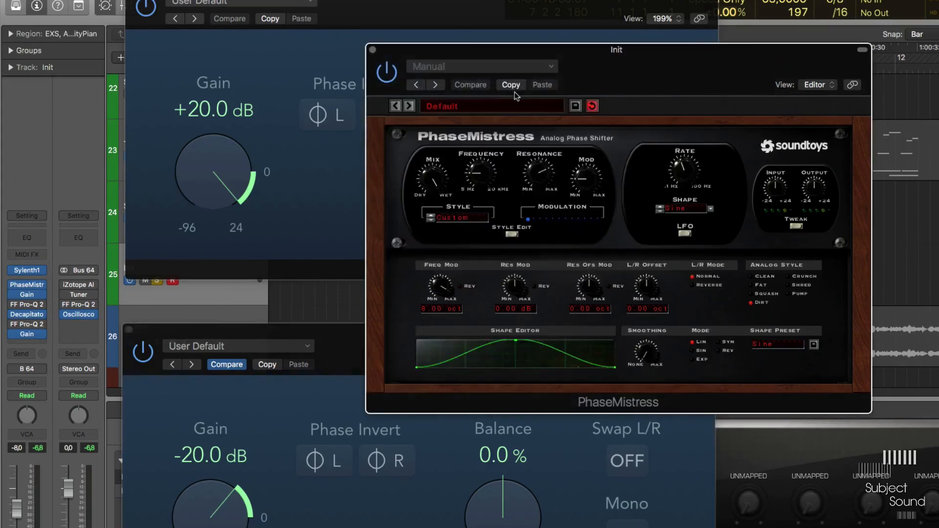
click(28, 319)
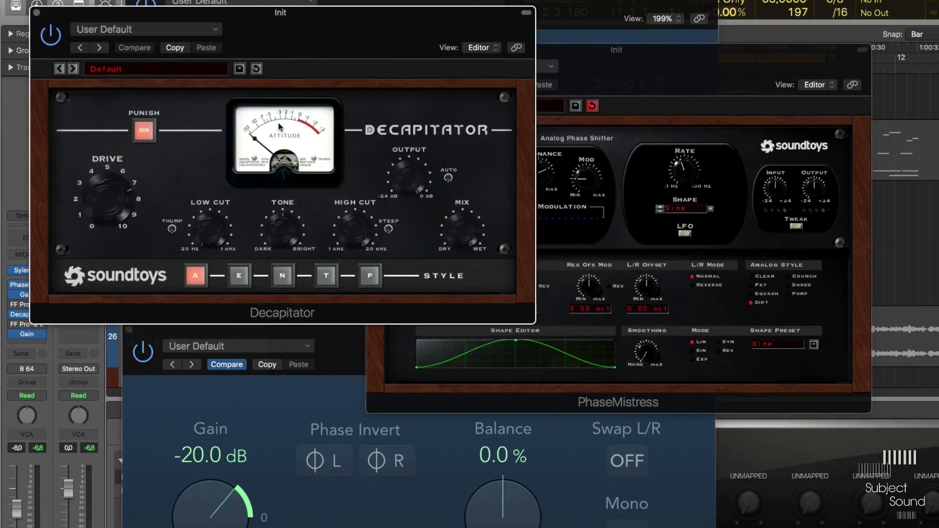
click(144, 130)
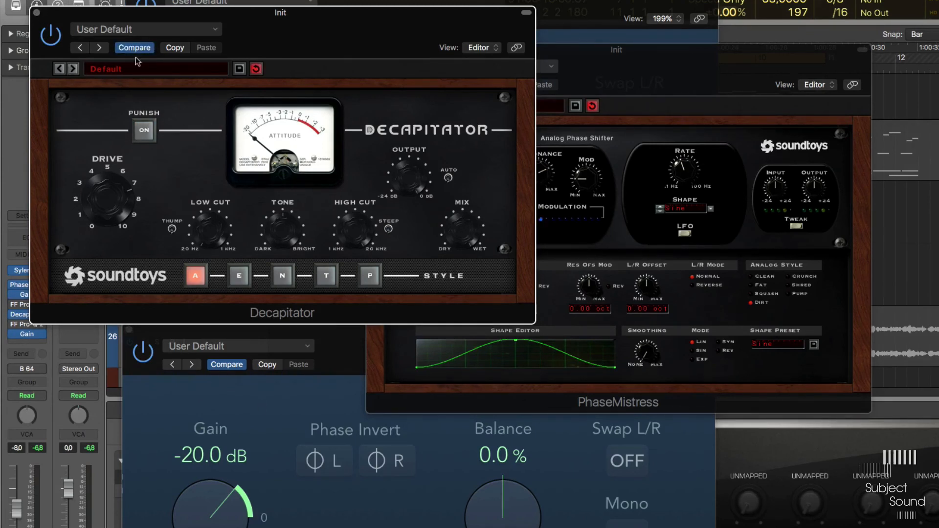
drag(425, 32, 426, 39)
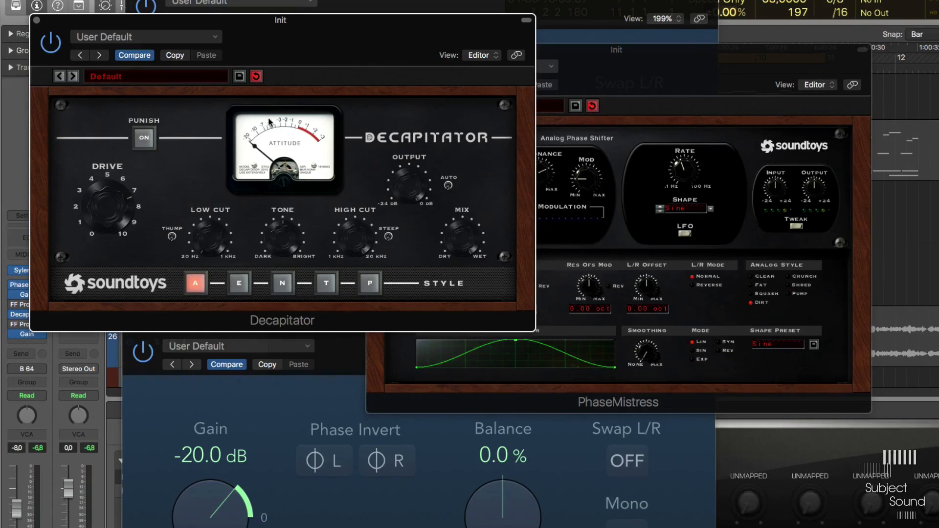
drag(385, 50, 418, 159)
Step: Sweep the two Gains against each other, leaving the first at about +1.2 dB and the last at about -9.4 dB
click(328, 74)
mouse_move(217, 149)
mouse_down()
mouse_move(220, 177)
mouse_move(220, 140)
mouse_up()
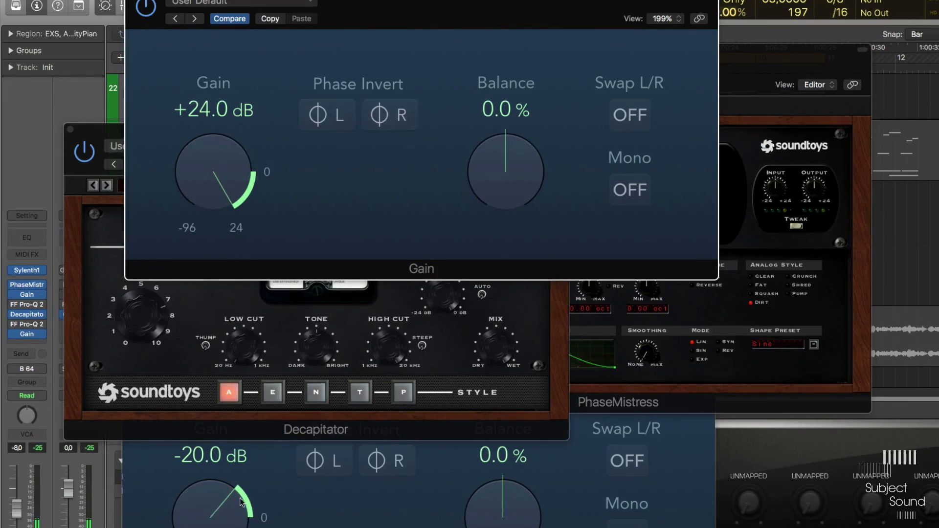
click(223, 515)
drag(223, 516, 237, 430)
drag(209, 164, 207, 223)
drag(212, 511, 224, 465)
mouse_move(224, 190)
mouse_down()
mouse_move(207, 189)
mouse_move(211, 182)
mouse_up()
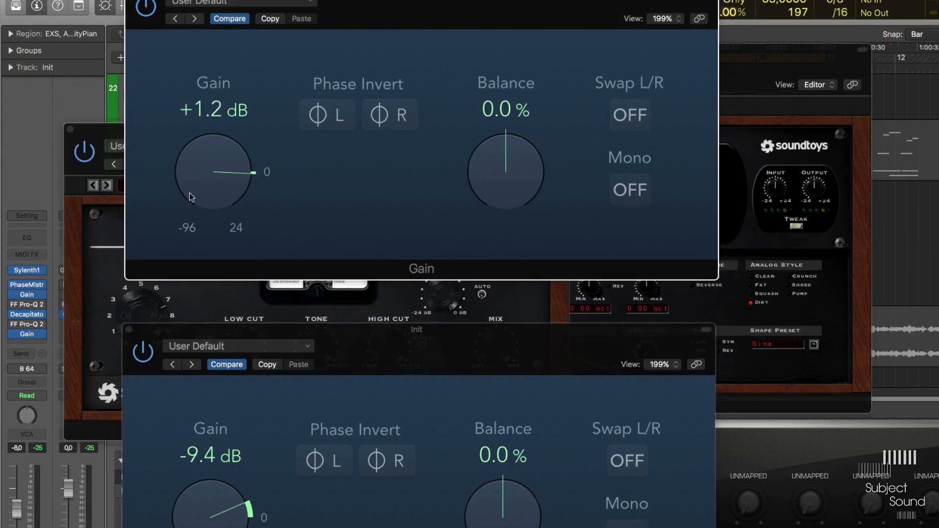
Step: Bring PhaseMistress in front of the other plug-ins, dismiss its splash screen, and turn its Mod amount down to minimum
click(767, 146)
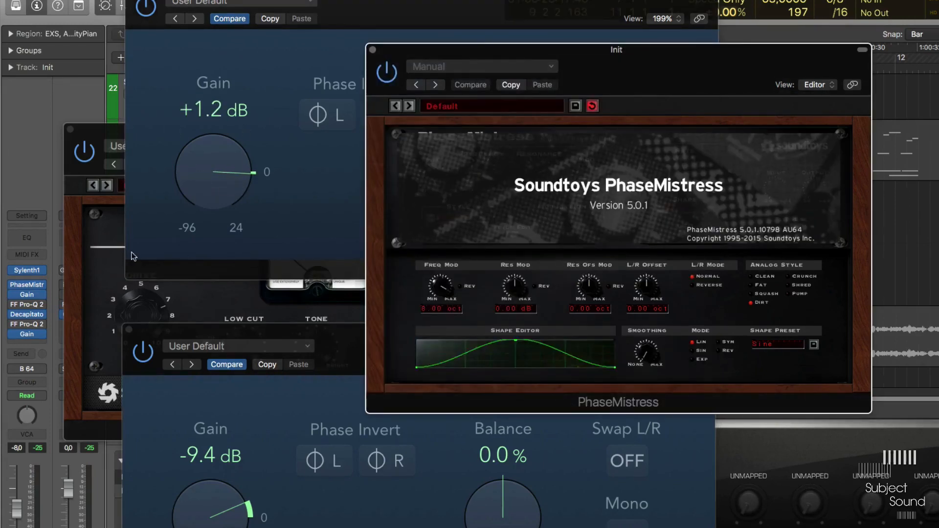
click(100, 270)
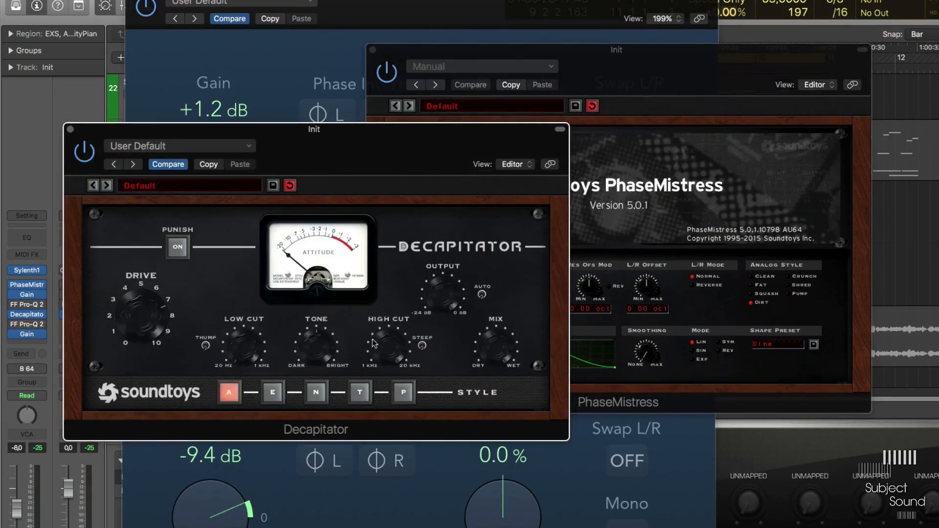
click(685, 88)
click(760, 200)
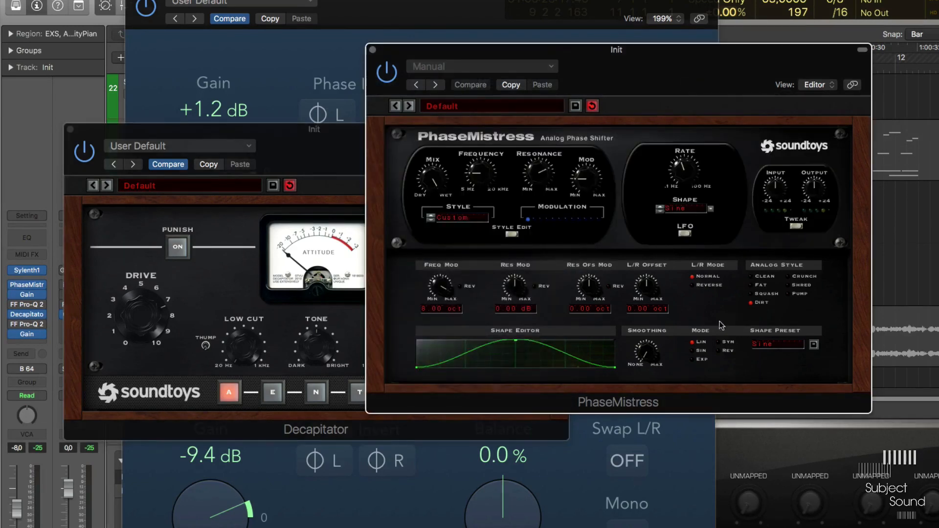
drag(586, 177, 592, 325)
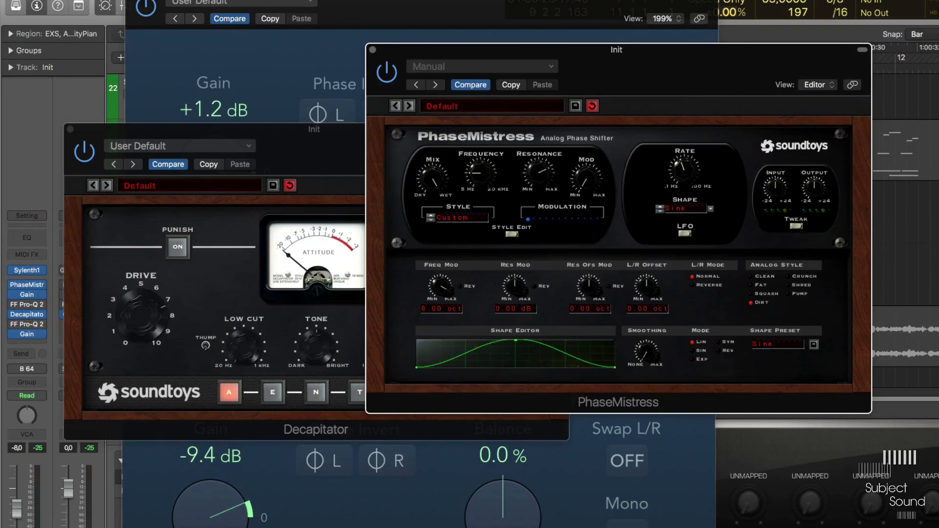
Step: Raise the Gain before the distortion to +24.0 dB during playback
click(258, 73)
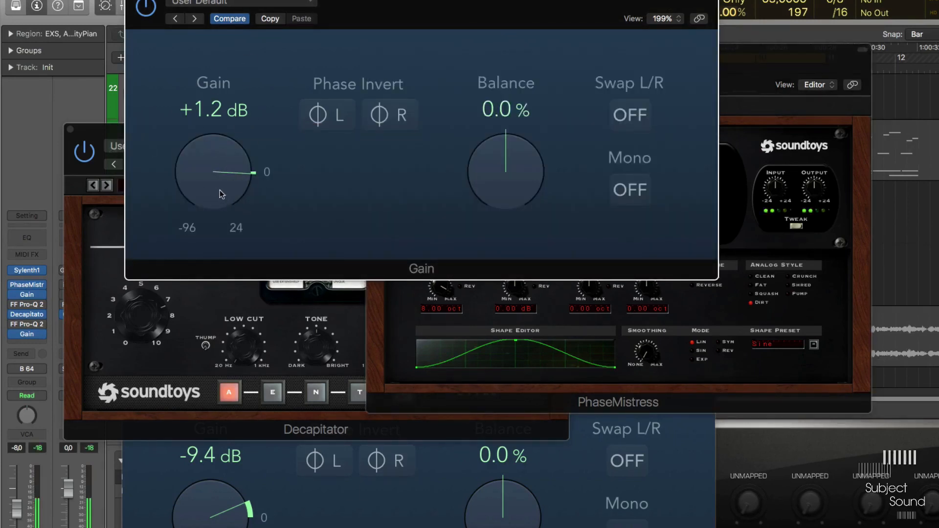
drag(224, 175, 206, 143)
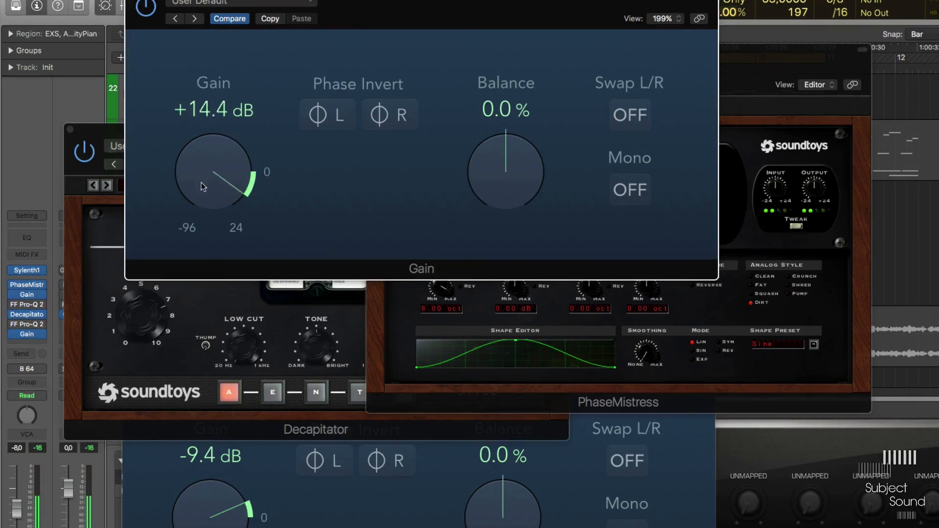
drag(203, 186, 414, 72)
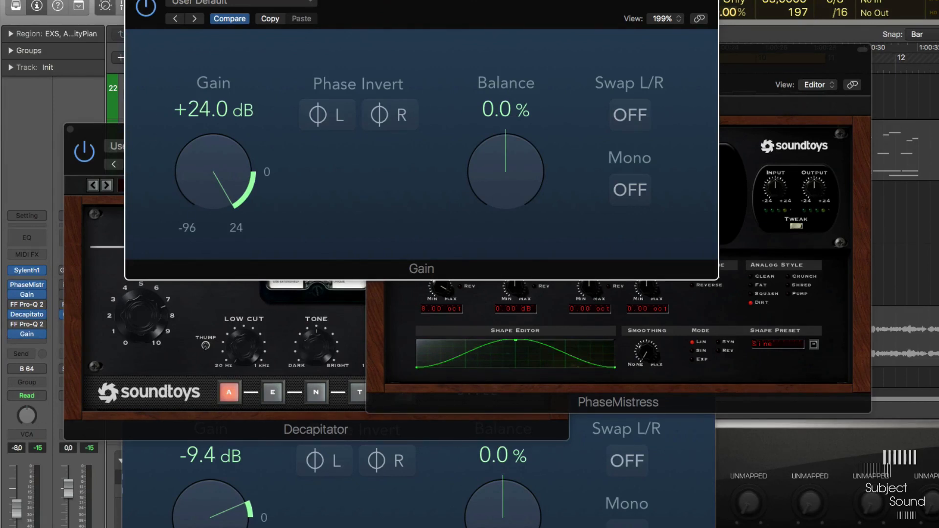
Step: Close both Gain plug-in windows and reposition the Decapitator window in front of PhaseMistress
click(132, 0)
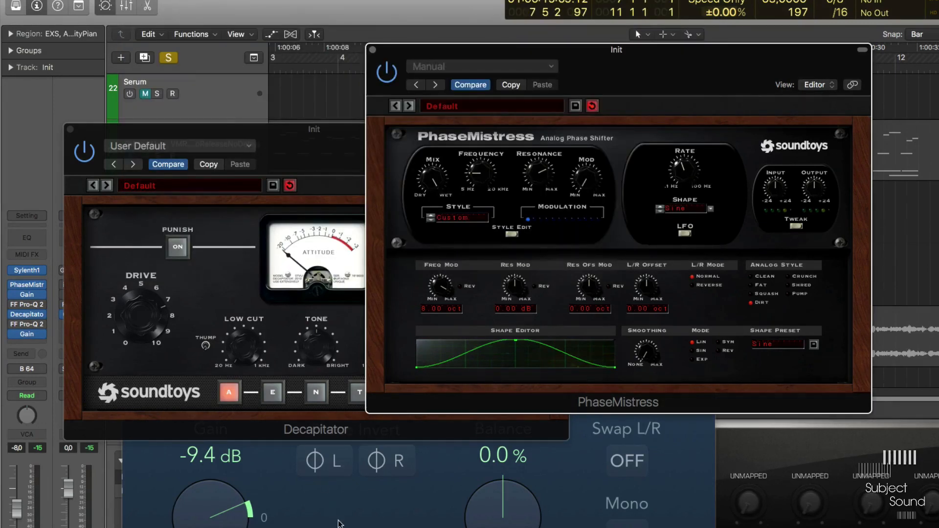
click(131, 335)
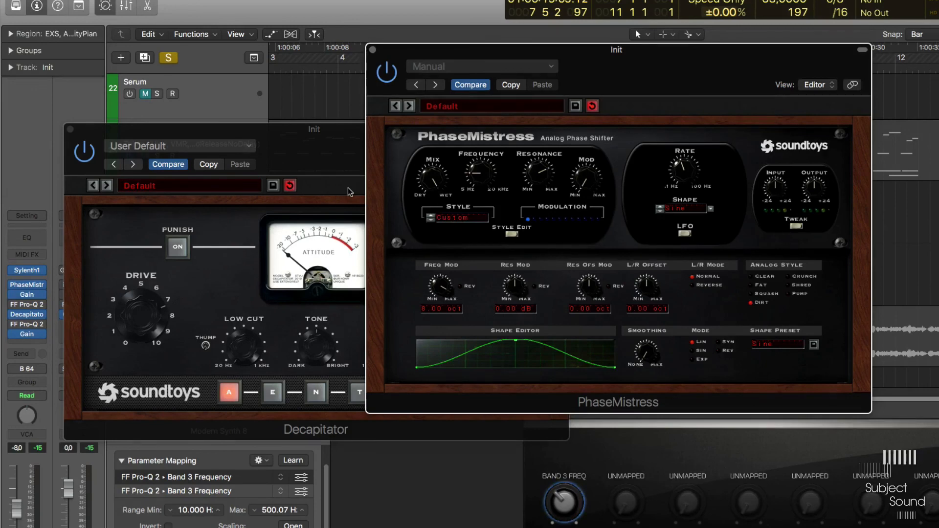
drag(331, 166, 303, 123)
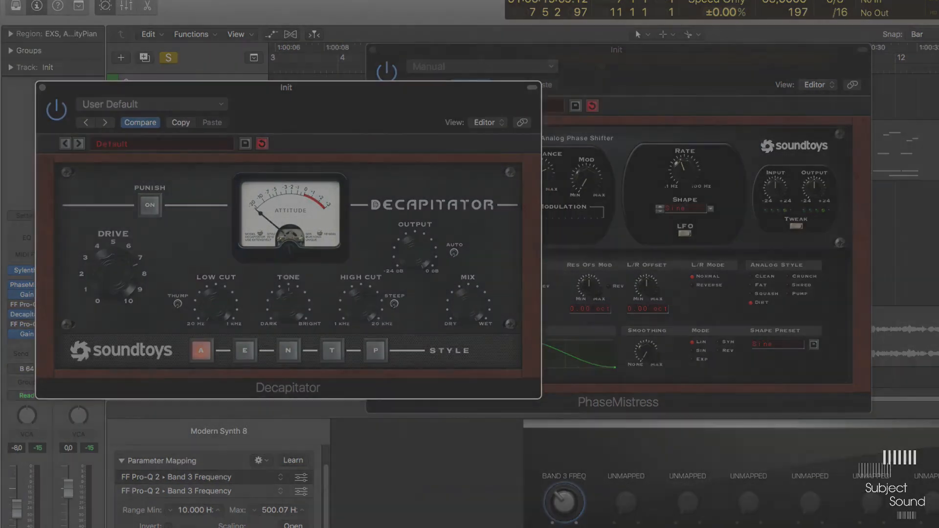